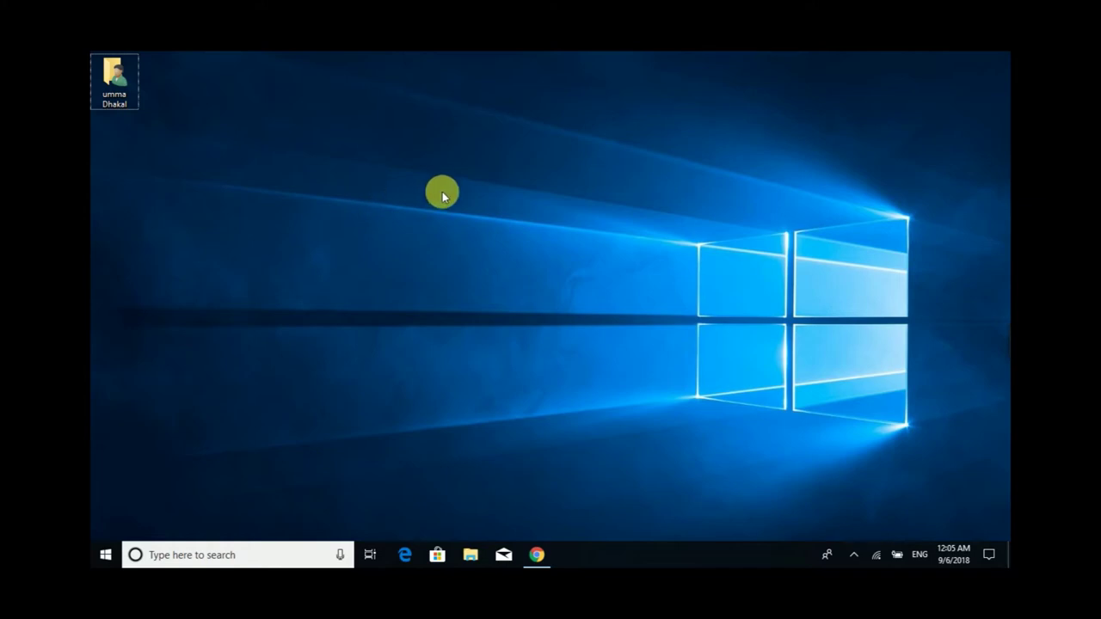
# Look through the Start menu's installed apps and tiles, and close it without launching anything.
pyautogui.click(104, 555)
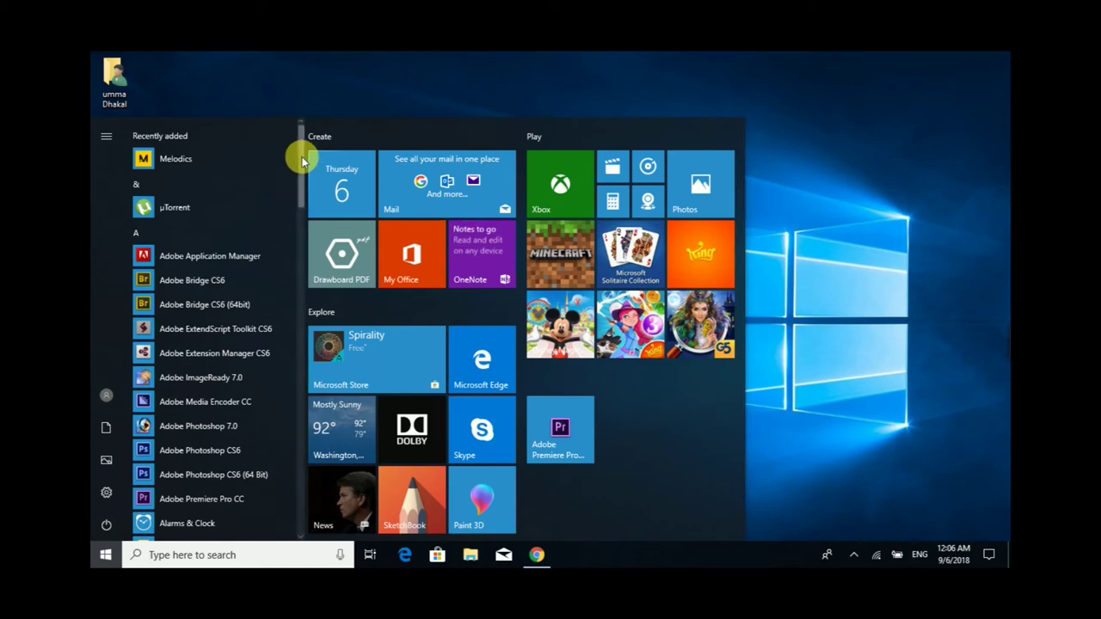
pyautogui.moveTo(300, 165); pyautogui.dragTo(336, 116)
pyautogui.click(417, 100)
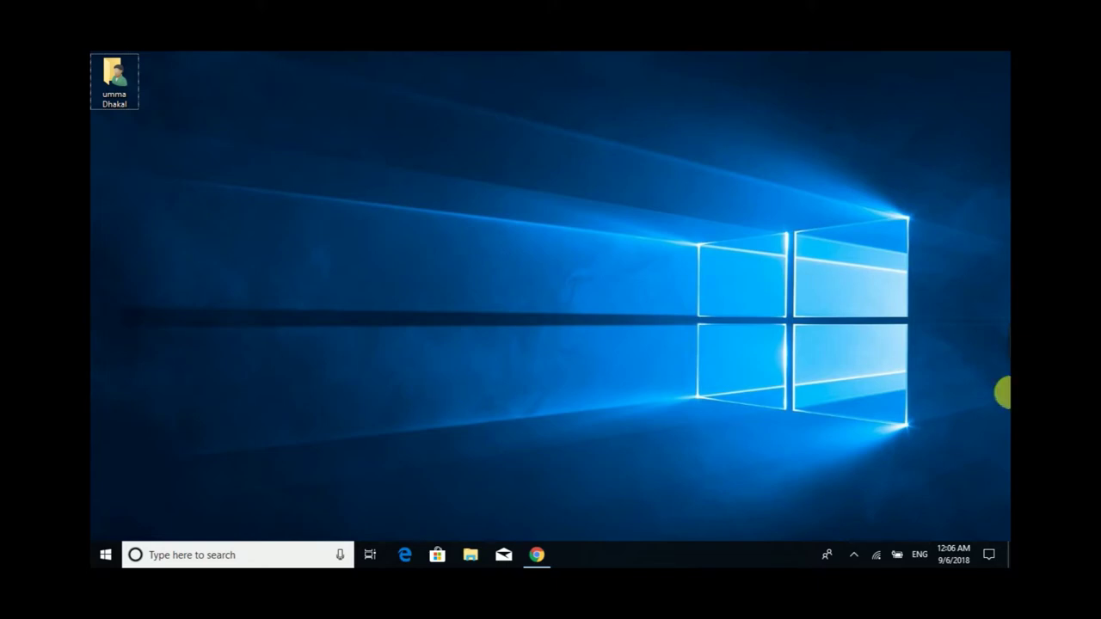
# Examine the taskbar's options and the list of available keyboard languages without changing anything.
pyautogui.moveTo(1004, 60); pyautogui.dragTo(91, 554)
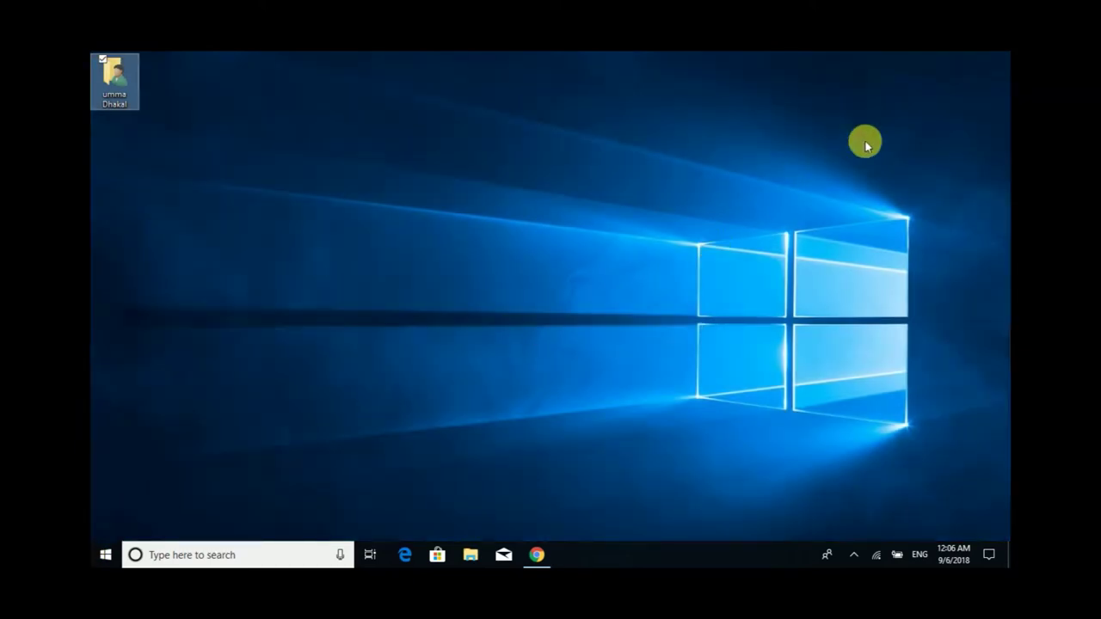
pyautogui.moveTo(1000, 64); pyautogui.dragTo(99, 554)
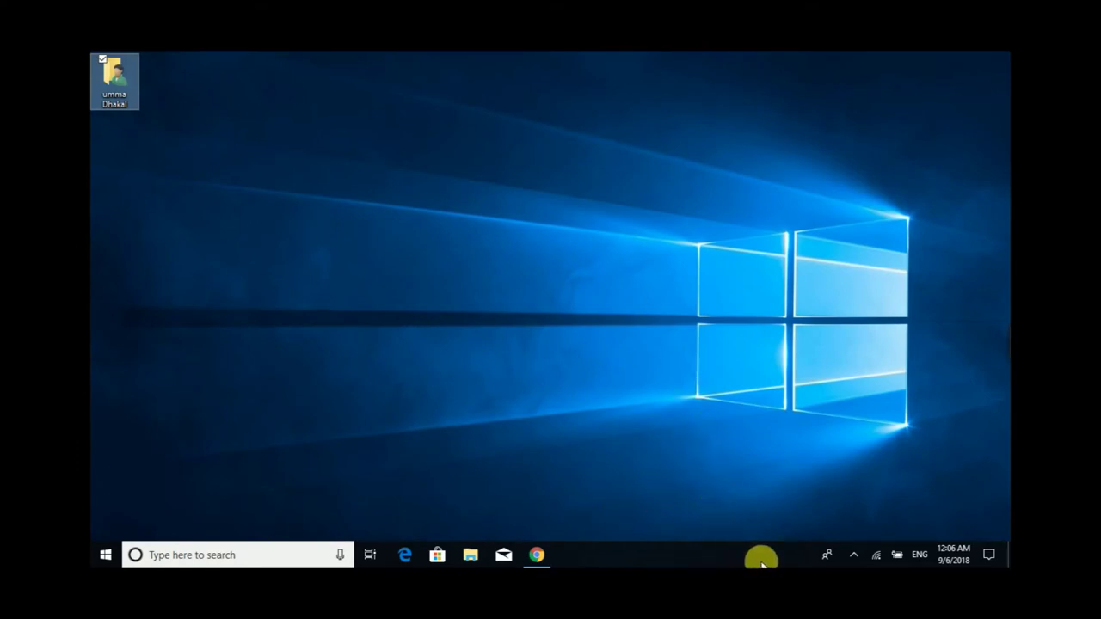
pyautogui.rightClick(846, 555)
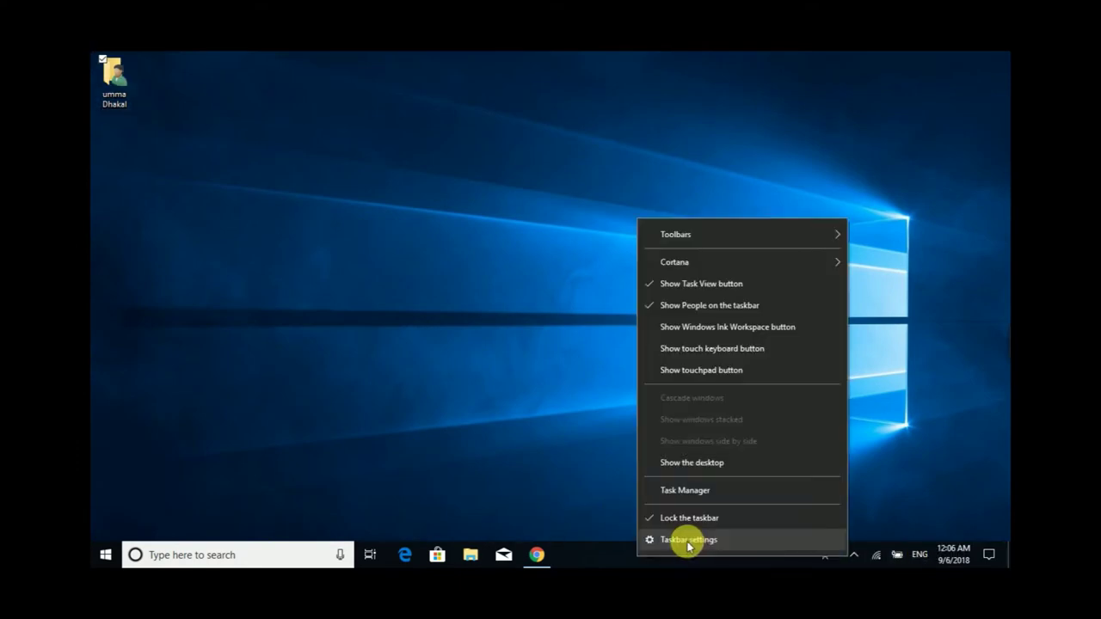
pyautogui.click(593, 542)
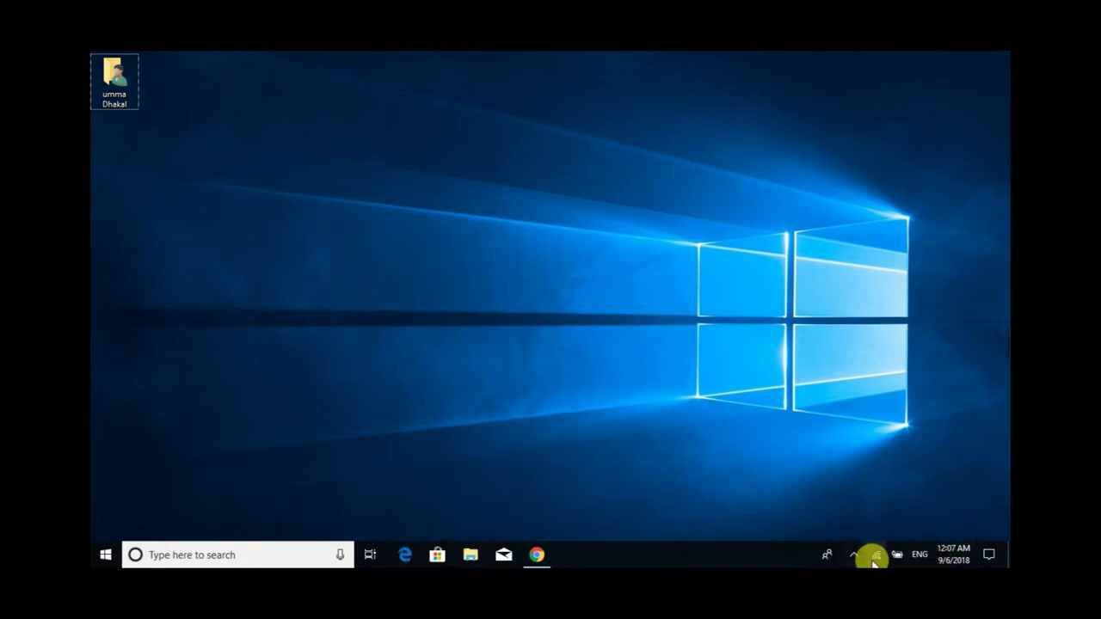
pyautogui.click(917, 554)
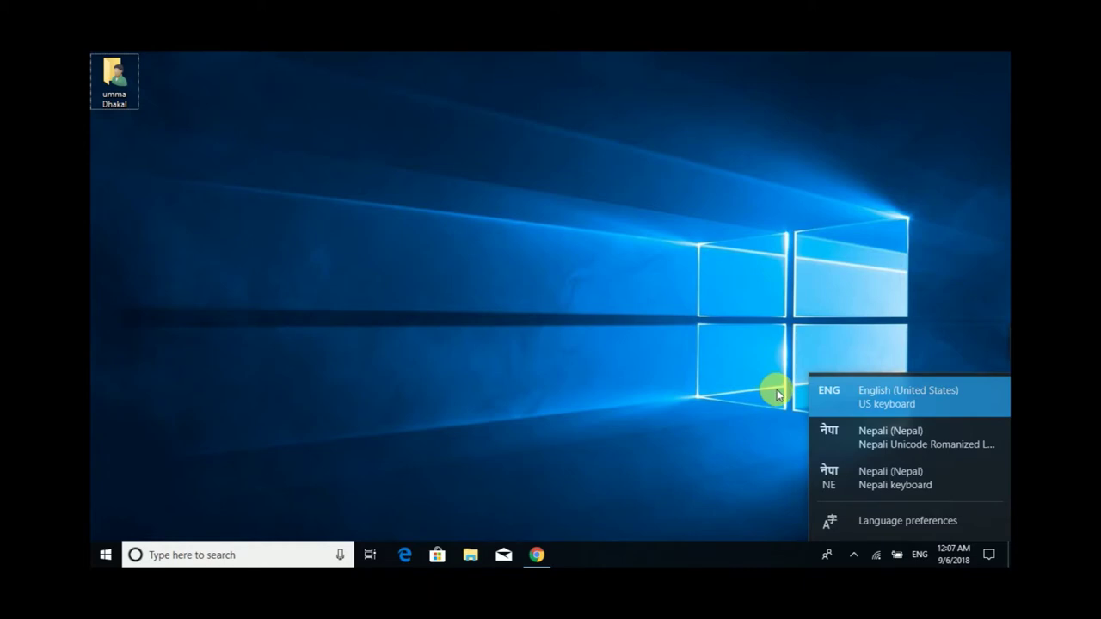
pyautogui.click(720, 341)
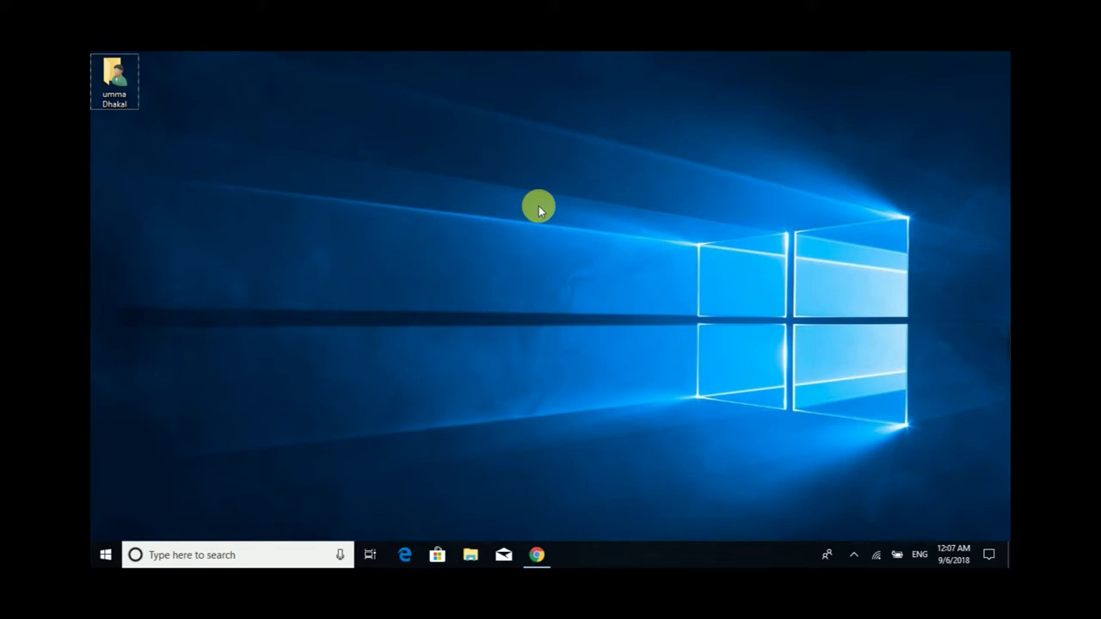
# Open the desktop's Personalization settings, view the Windows Settings home page and return to the Background page.
pyautogui.moveTo(1000, 57); pyautogui.dragTo(92, 535)
pyautogui.rightClick(356, 131)
pyautogui.click(270, 310)
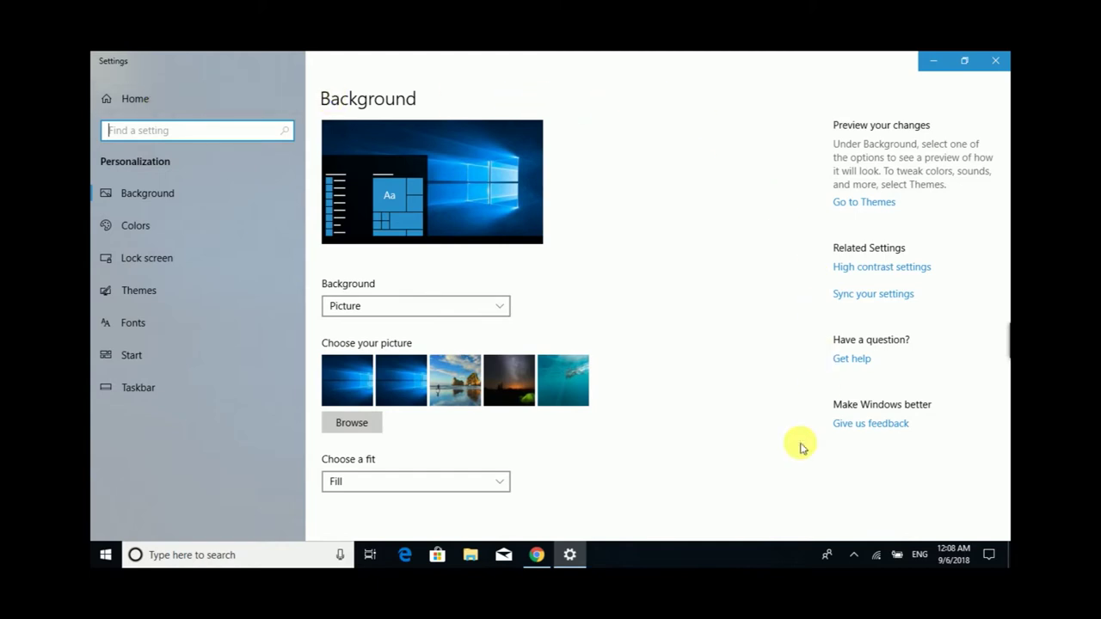
pyautogui.click(123, 100)
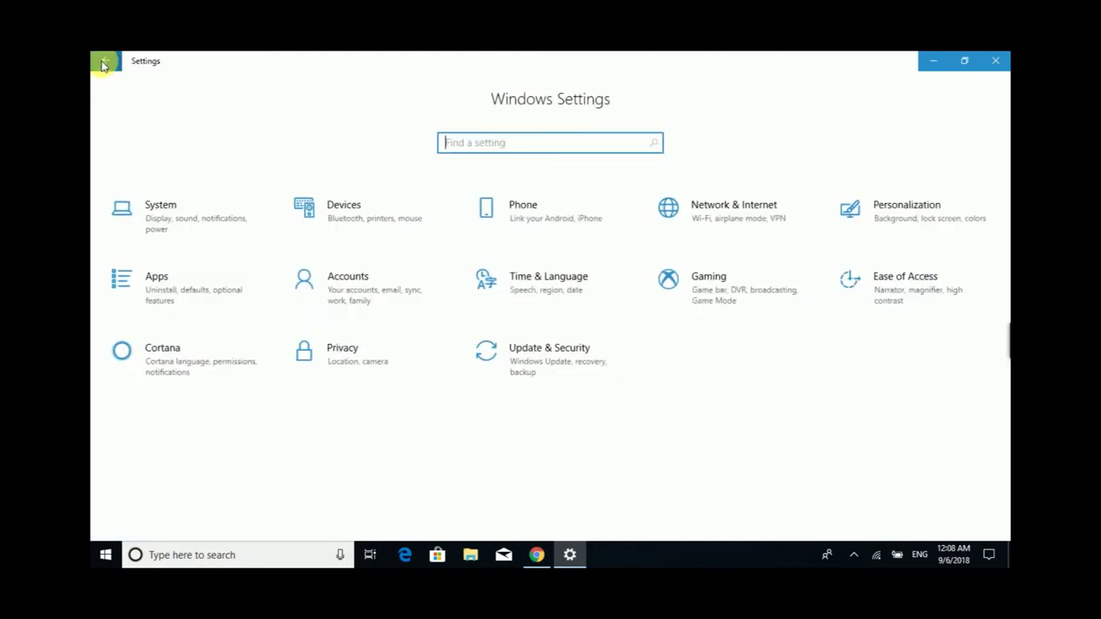
pyautogui.click(103, 62)
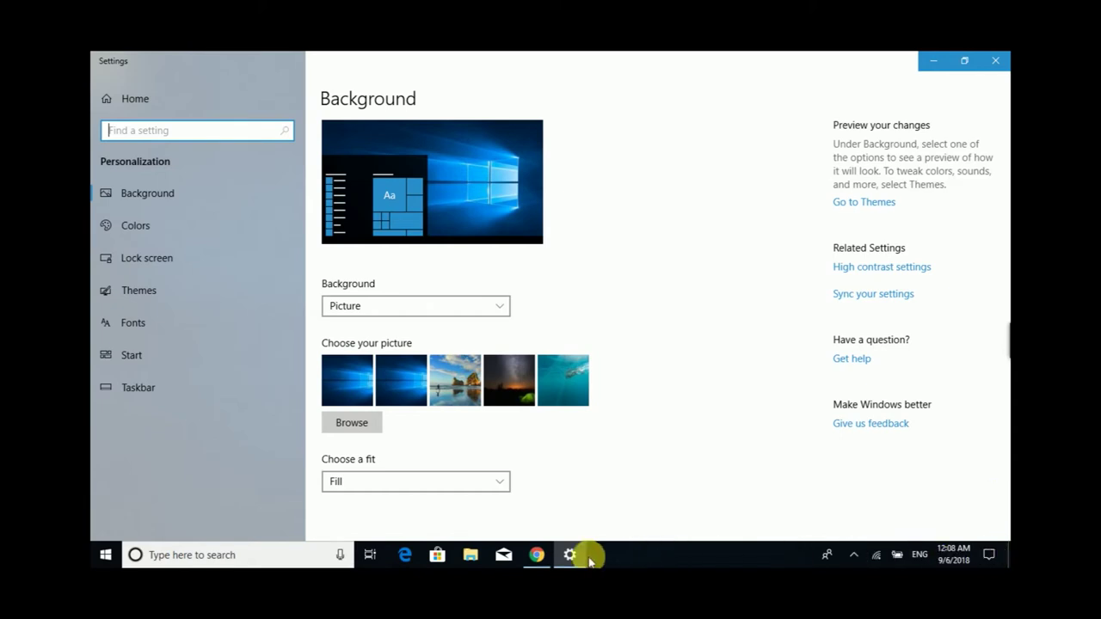
pyautogui.click(98, 523)
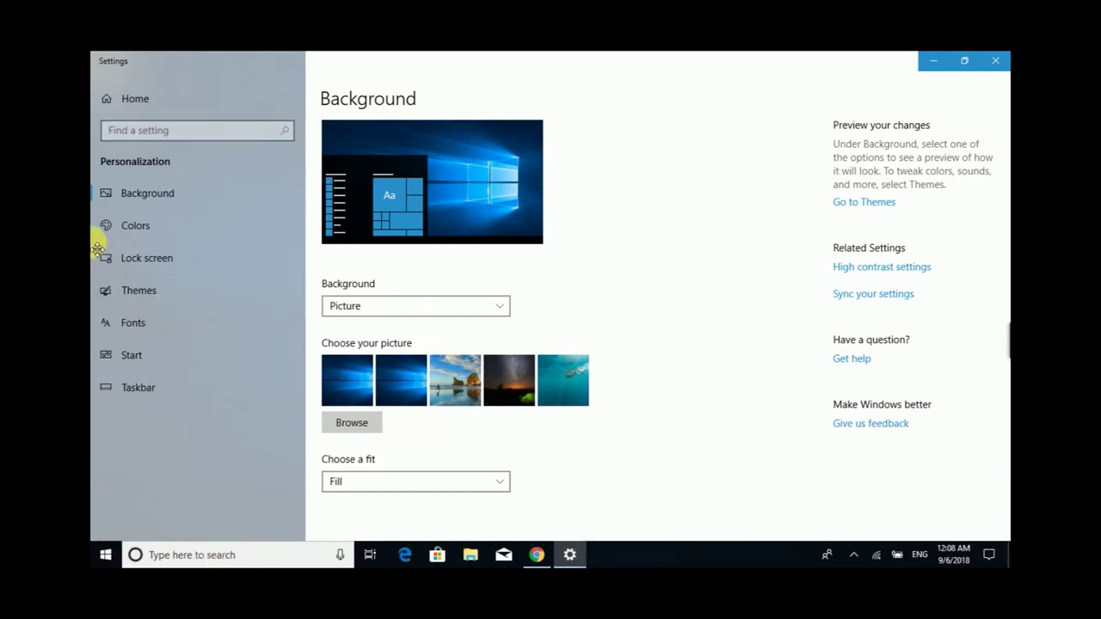
# Use the Desktop Icon Settings under Themes to show the Computer, Network and Recycle Bin icons, apply them and close Settings.
pyautogui.click(161, 292)
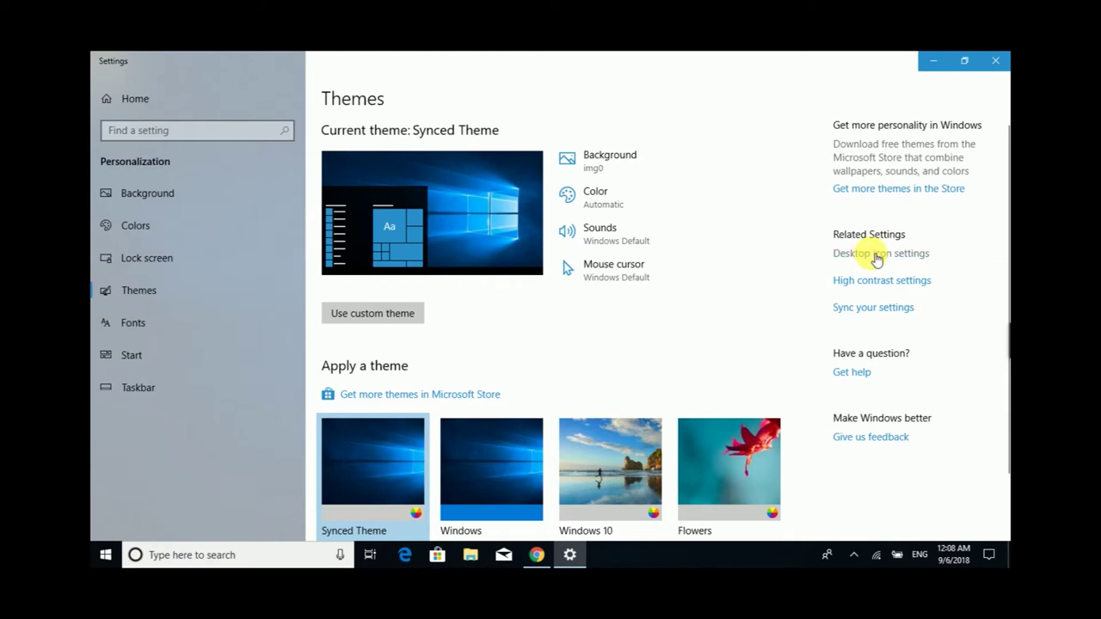
pyautogui.click(881, 256)
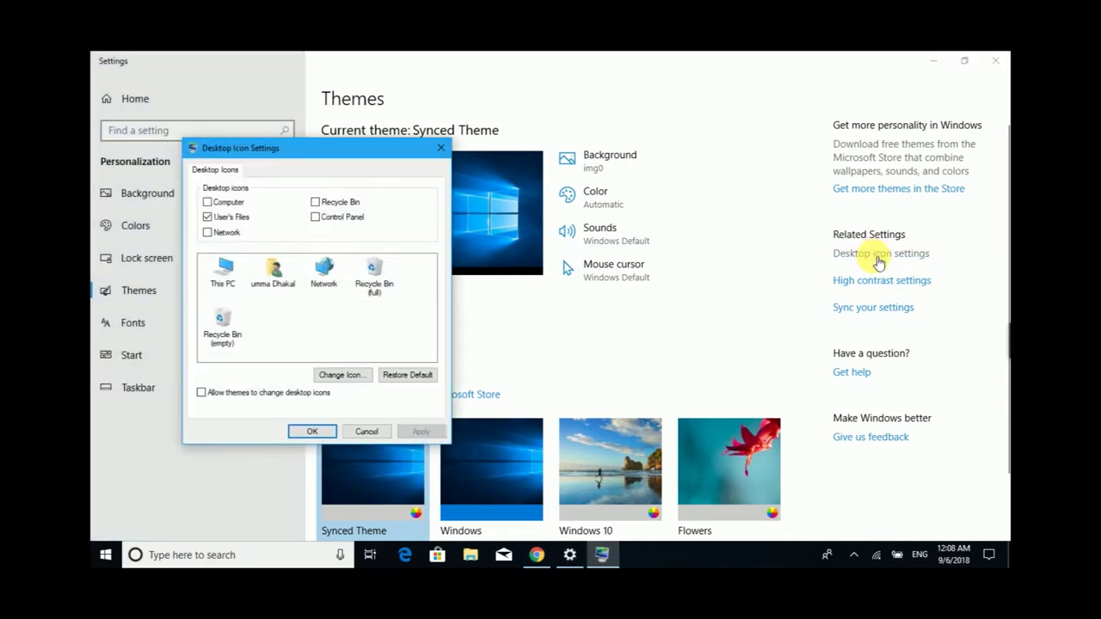
pyautogui.moveTo(297, 153); pyautogui.dragTo(558, 121)
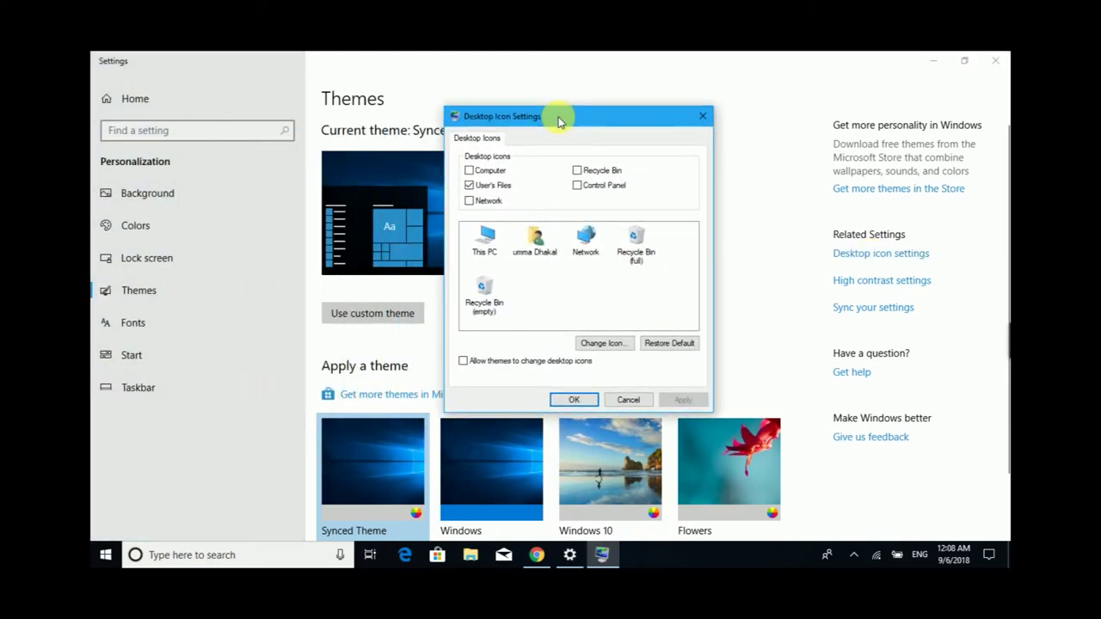
pyautogui.click(481, 171)
pyautogui.click(482, 200)
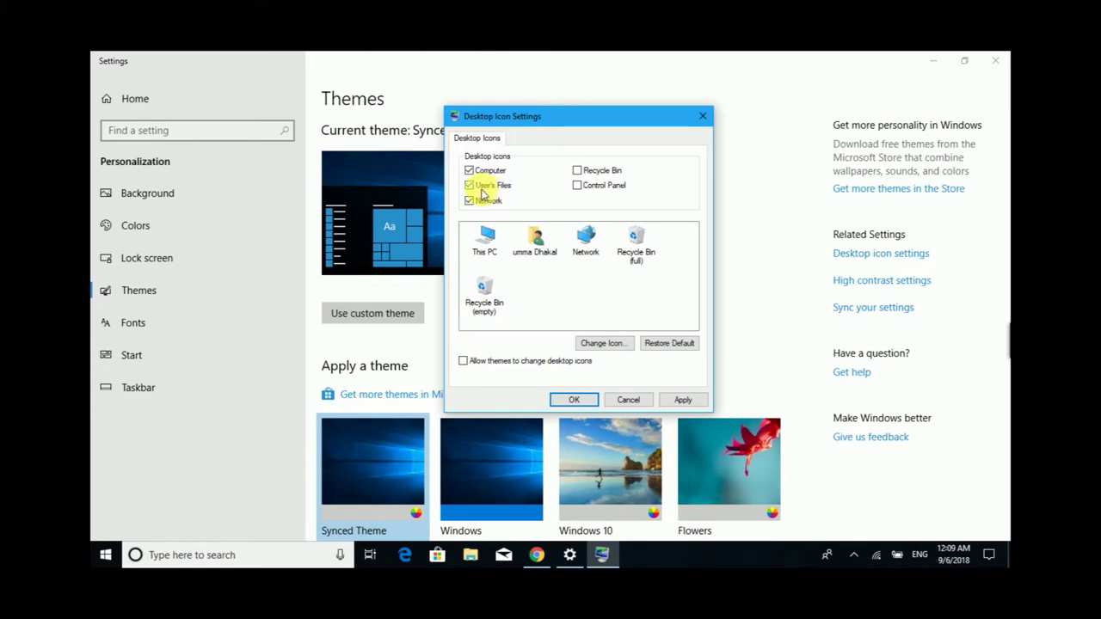
pyautogui.click(577, 171)
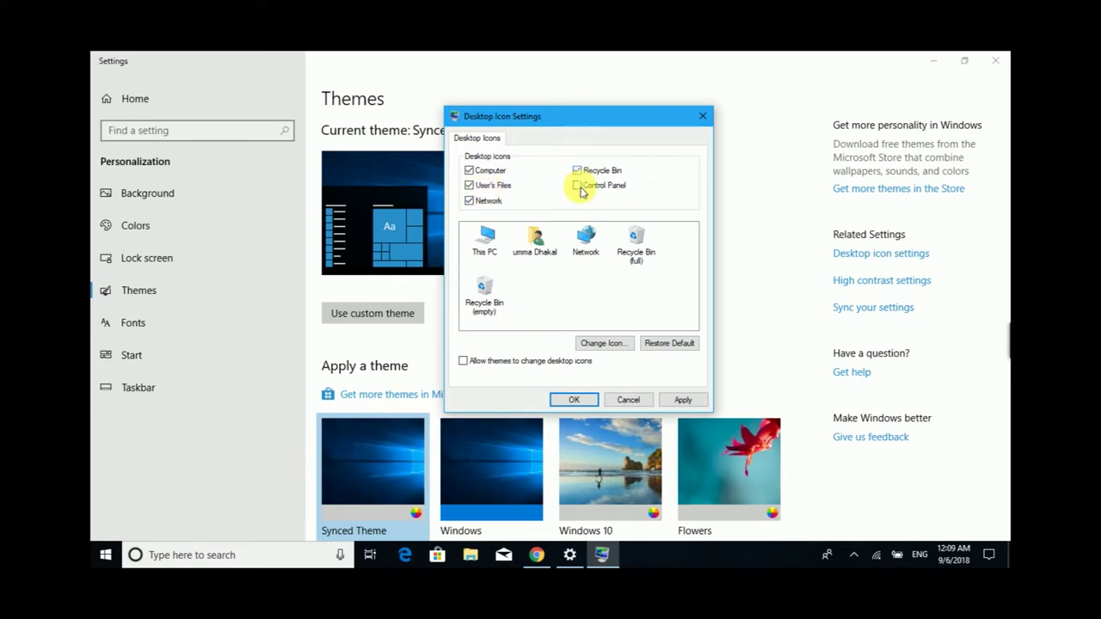
pyautogui.click(676, 400)
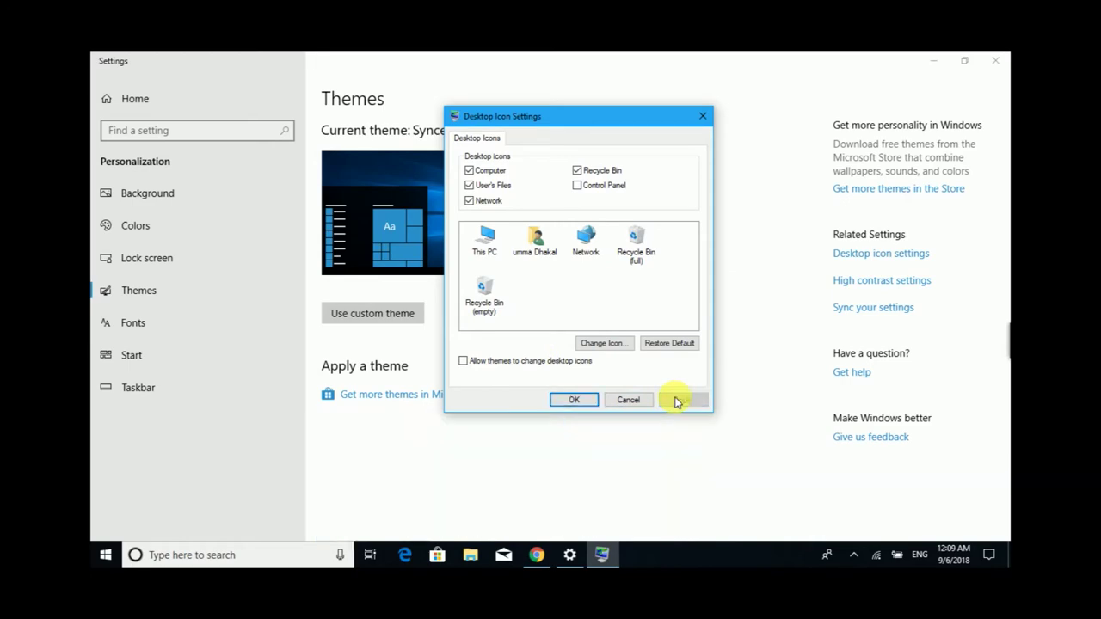
pyautogui.click(574, 400)
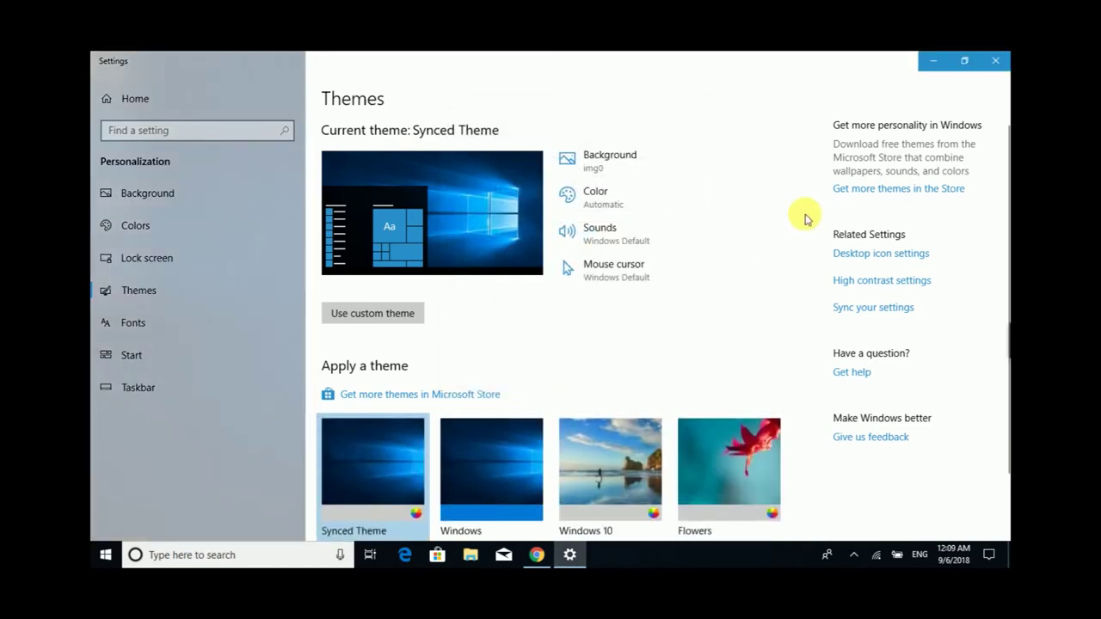
pyautogui.click(997, 60)
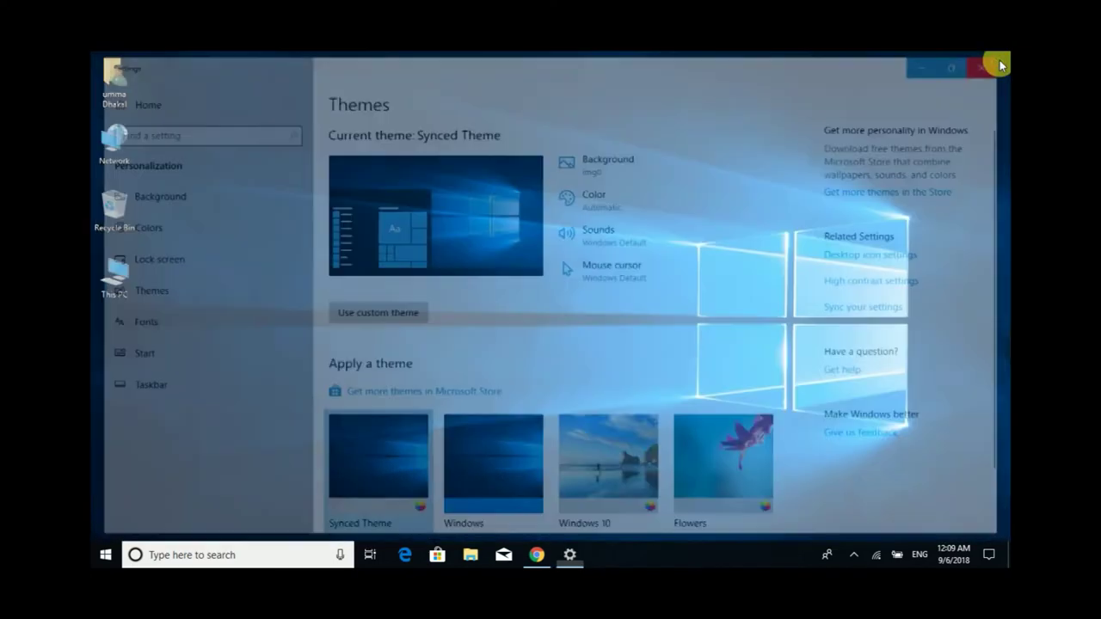
# Refresh the desktop and briefly highlight the Network, Recycle Bin and This PC icons.
pyautogui.rightClick(324, 152)
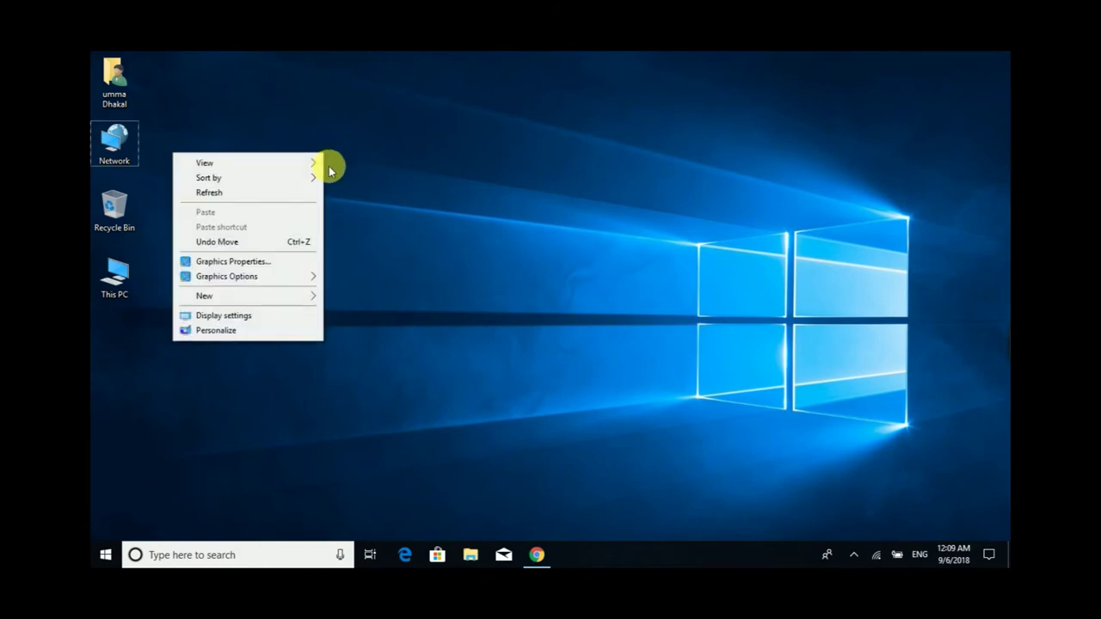
pyautogui.click(288, 193)
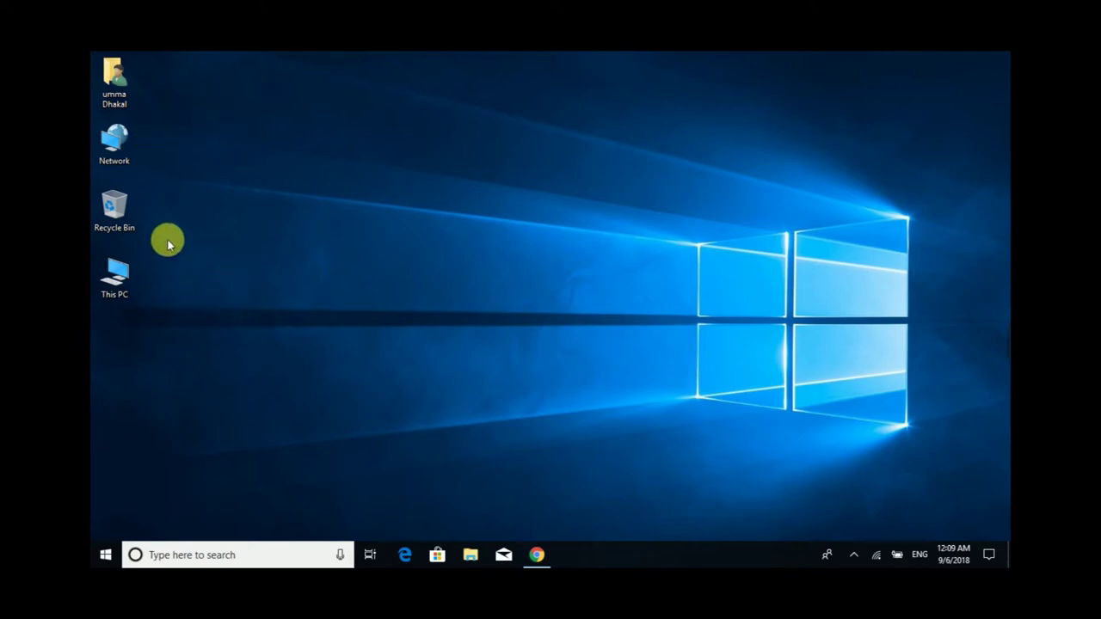
pyautogui.moveTo(191, 137); pyautogui.dragTo(111, 289)
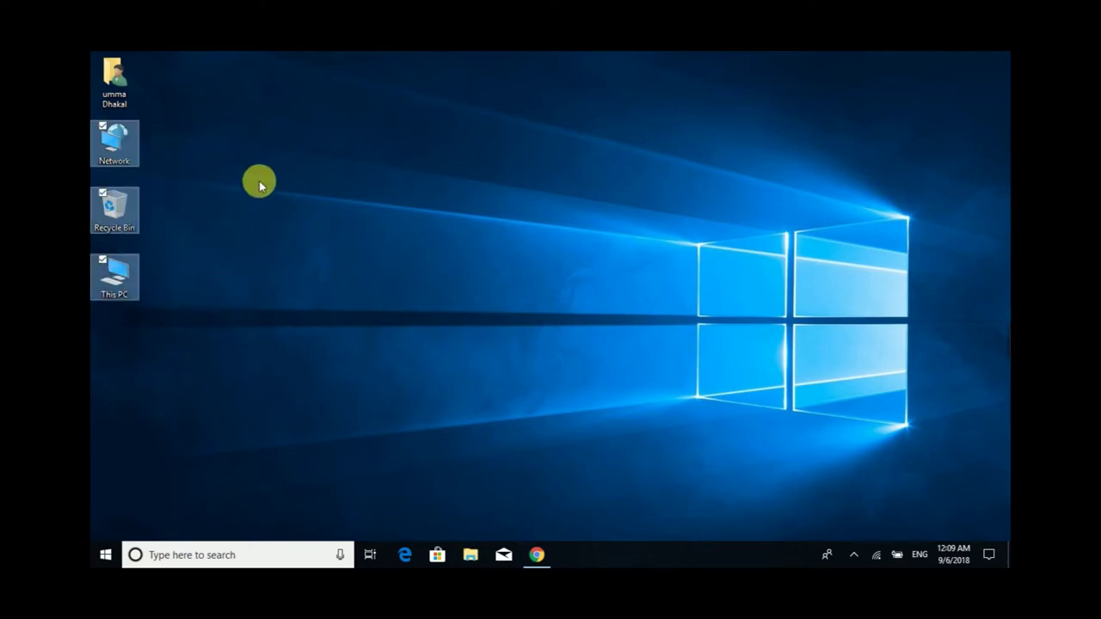
pyautogui.click(284, 210)
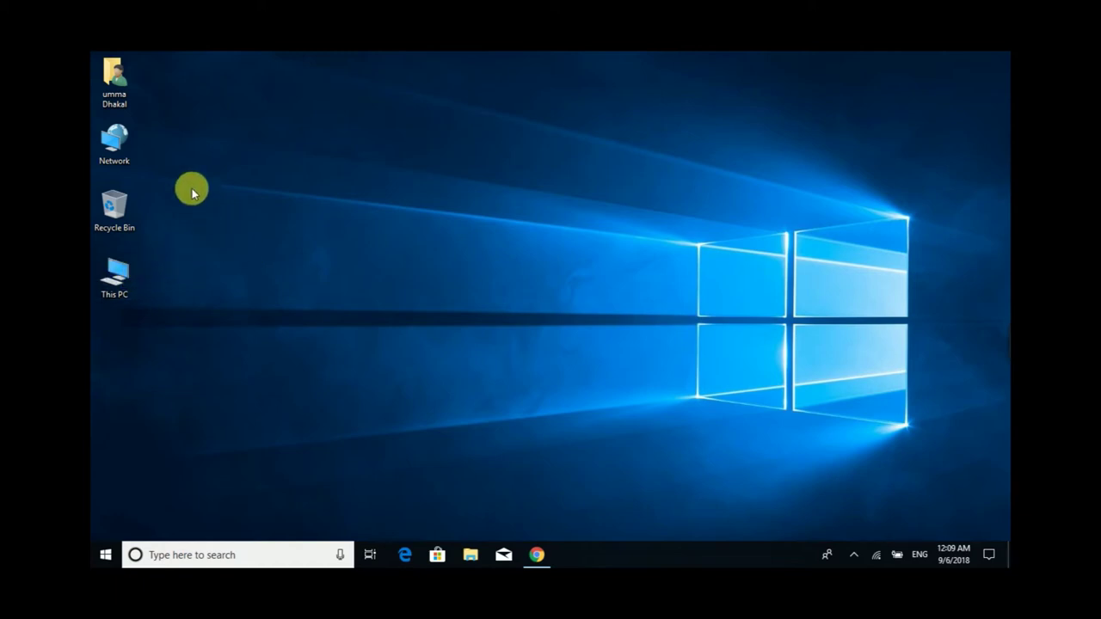
# Rearrange the desktop icons with a sort option and refresh the desktop.
pyautogui.rightClick(268, 148)
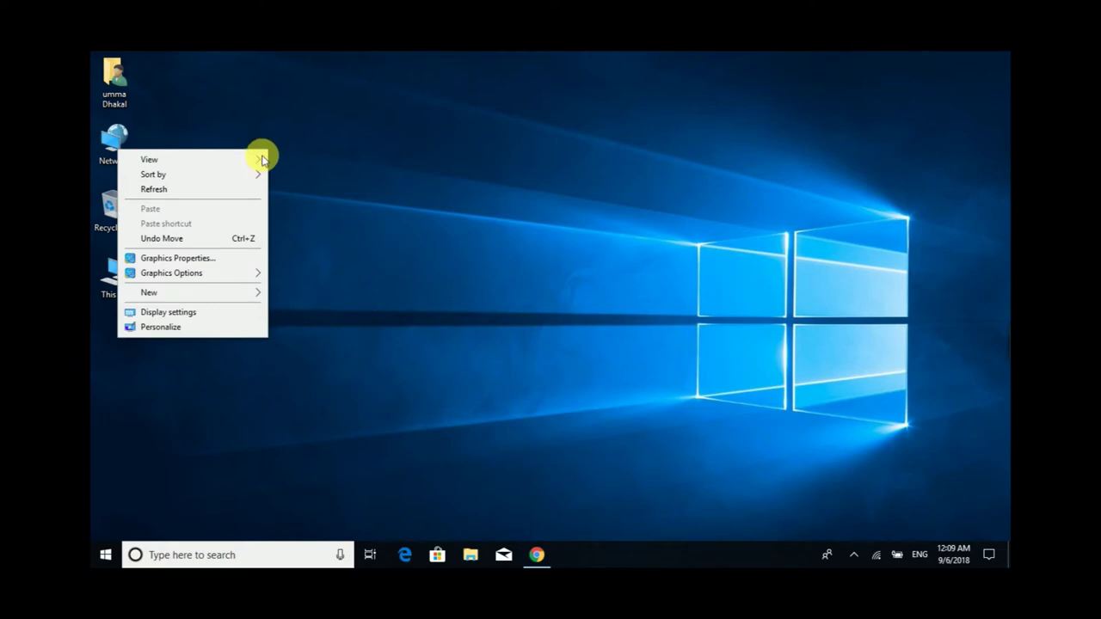
pyautogui.moveTo(209, 182)
pyautogui.click(295, 176)
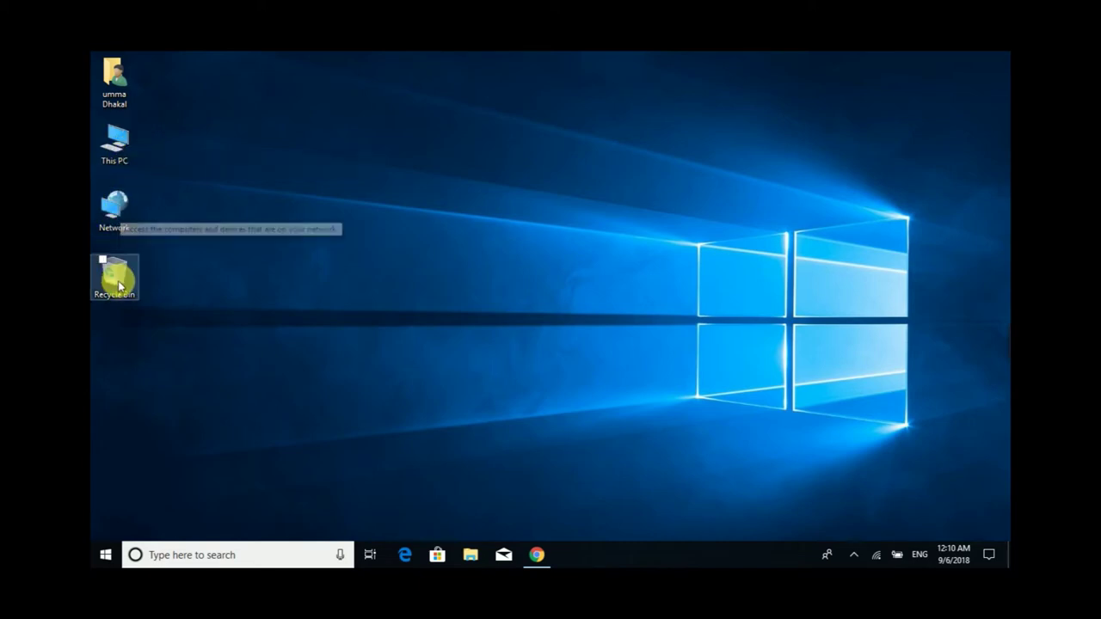
pyautogui.rightClick(357, 151)
pyautogui.click(301, 194)
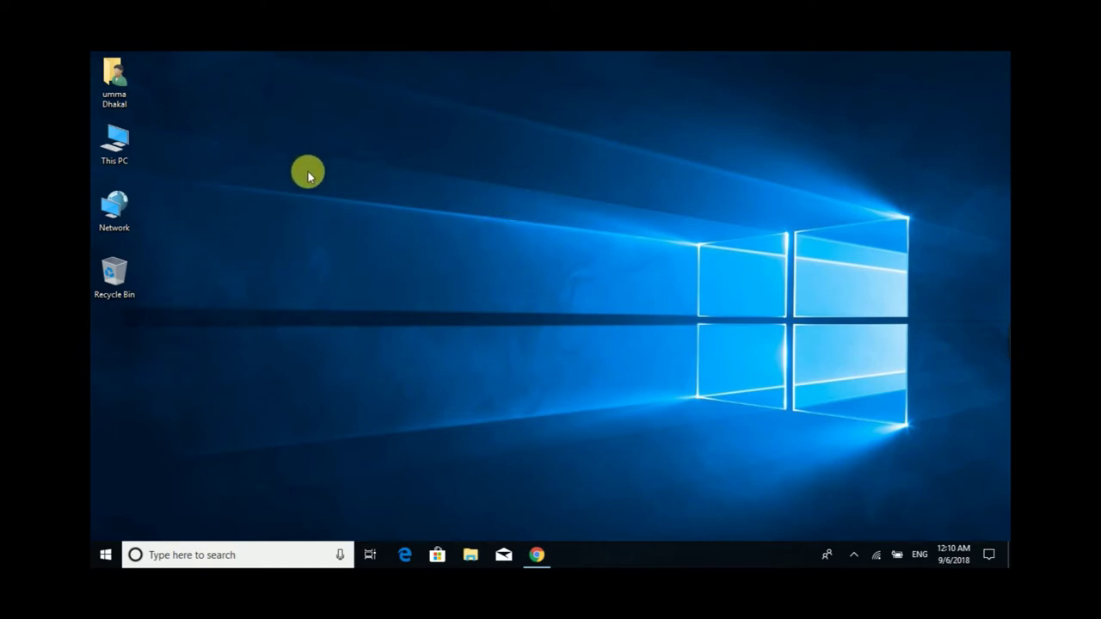
# Open the properties of This PC, review the computer's basic system information and close the window.
pyautogui.moveTo(176, 67); pyautogui.dragTo(474, 391)
pyautogui.rightClick(124, 153)
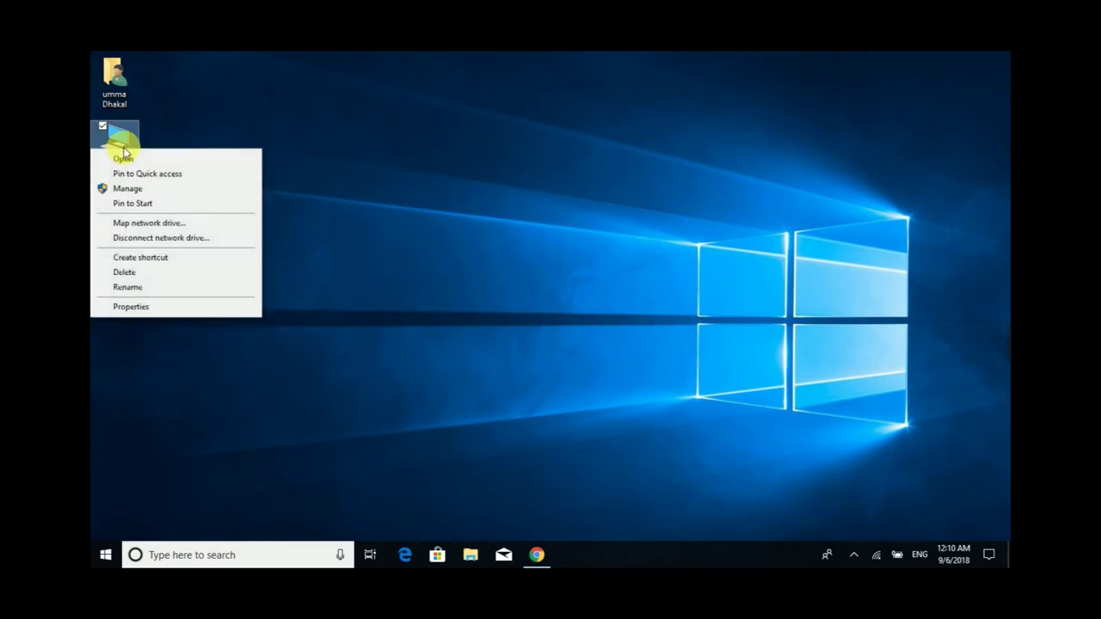
pyautogui.click(184, 311)
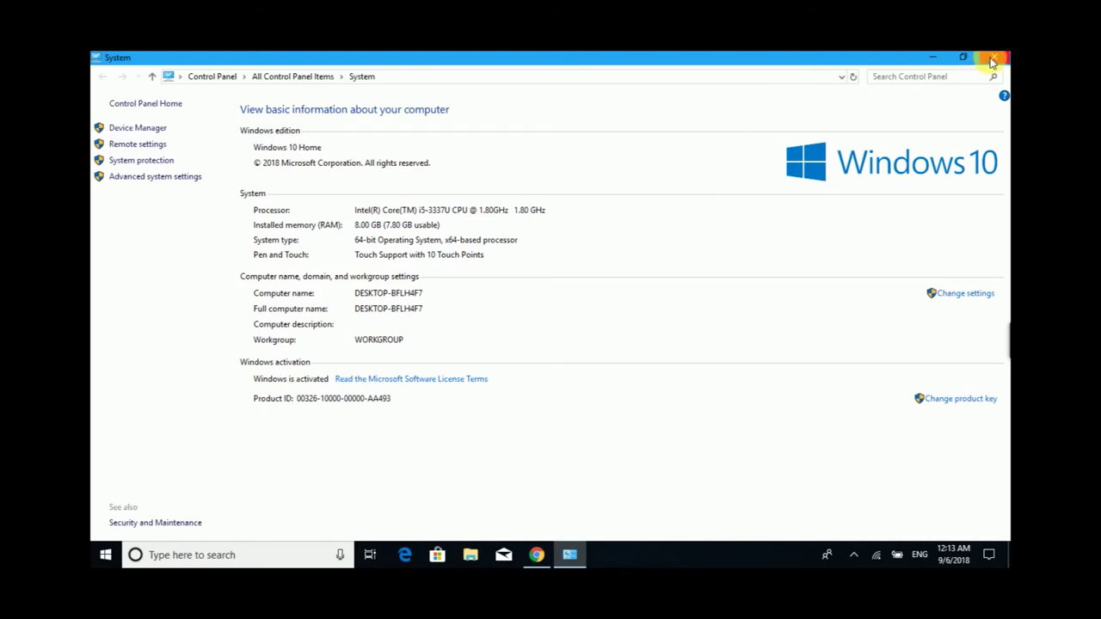
pyautogui.click(991, 58)
# Refresh the desktop, view the folders and drives in This PC, and return to the desktop.
pyautogui.rightClick(280, 198)
pyautogui.click(252, 238)
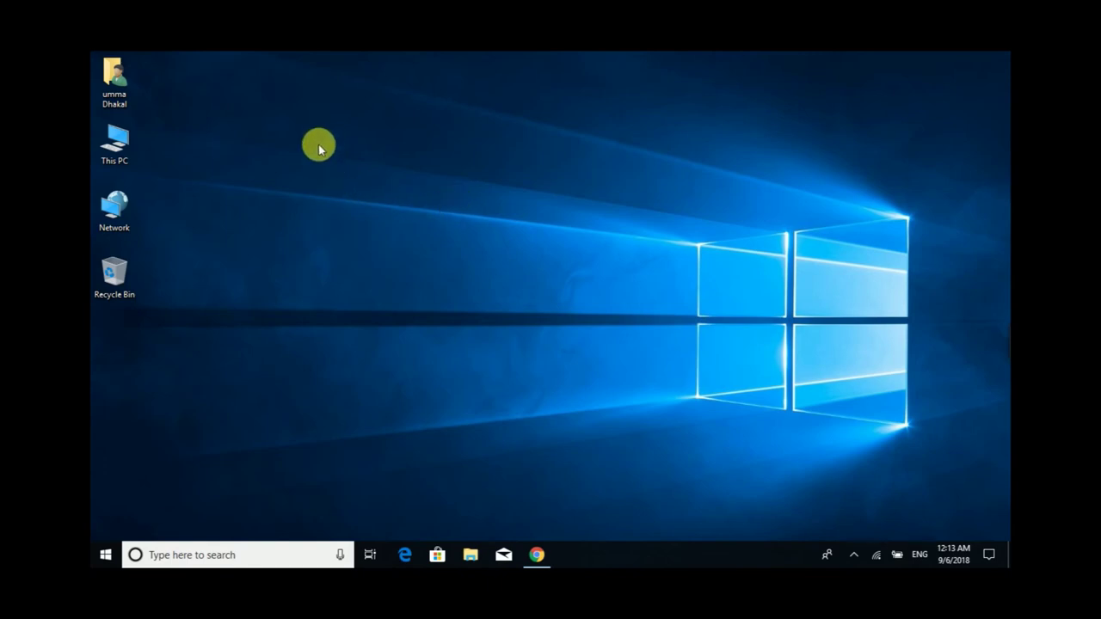
pyautogui.doubleClick(129, 142)
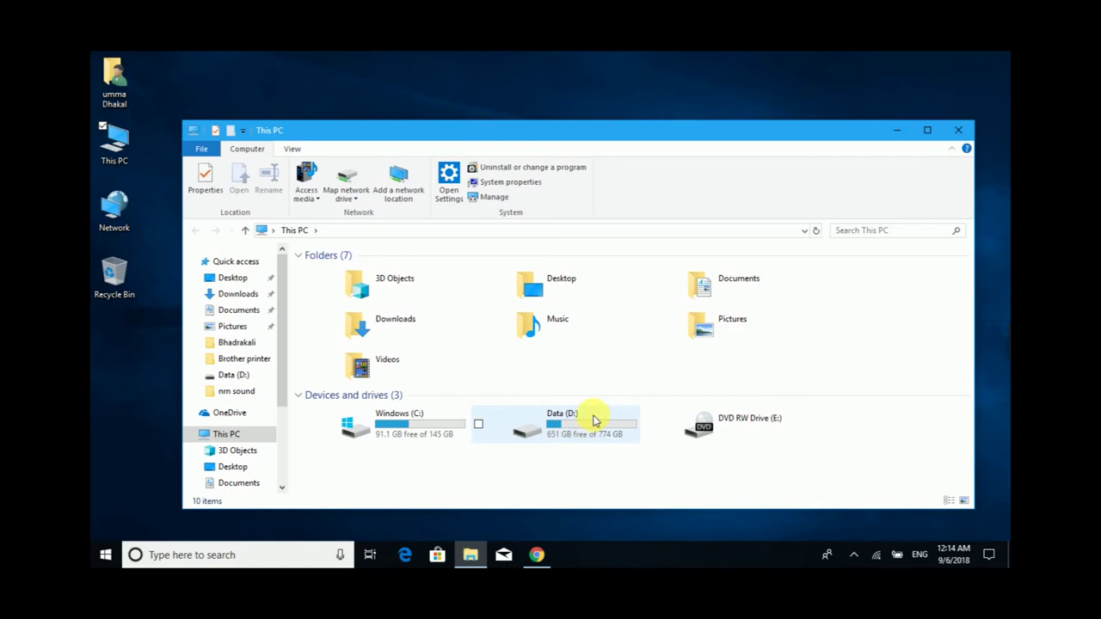
pyautogui.press('super+d')
# Refresh the desktop three times in a row.
pyautogui.rightClick(154, 203)
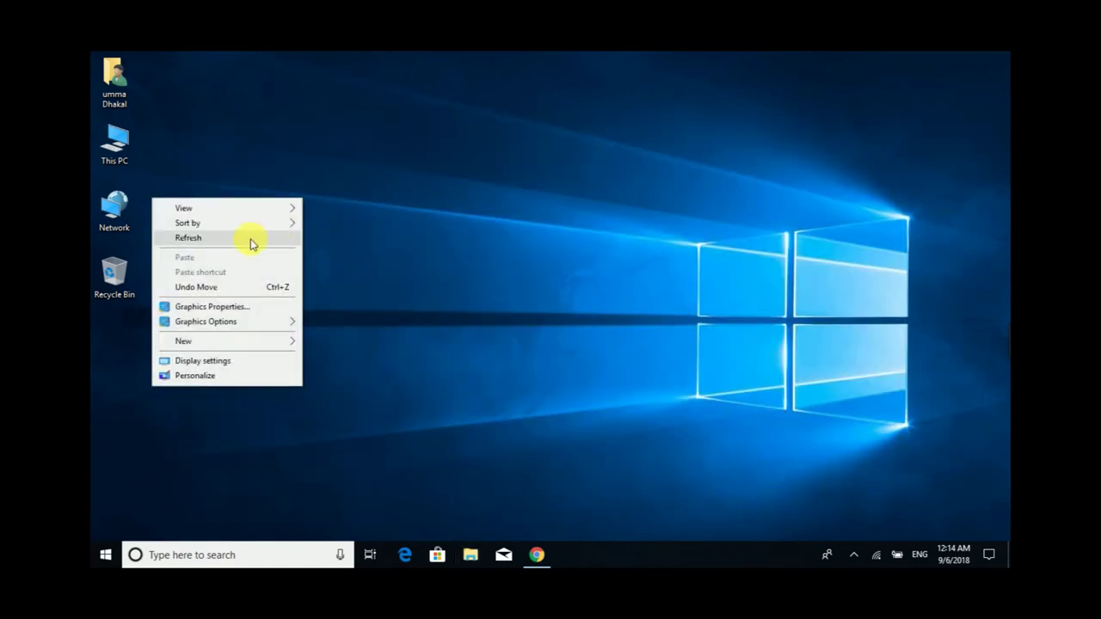
pyautogui.click(250, 239)
pyautogui.rightClick(295, 175)
pyautogui.click(256, 216)
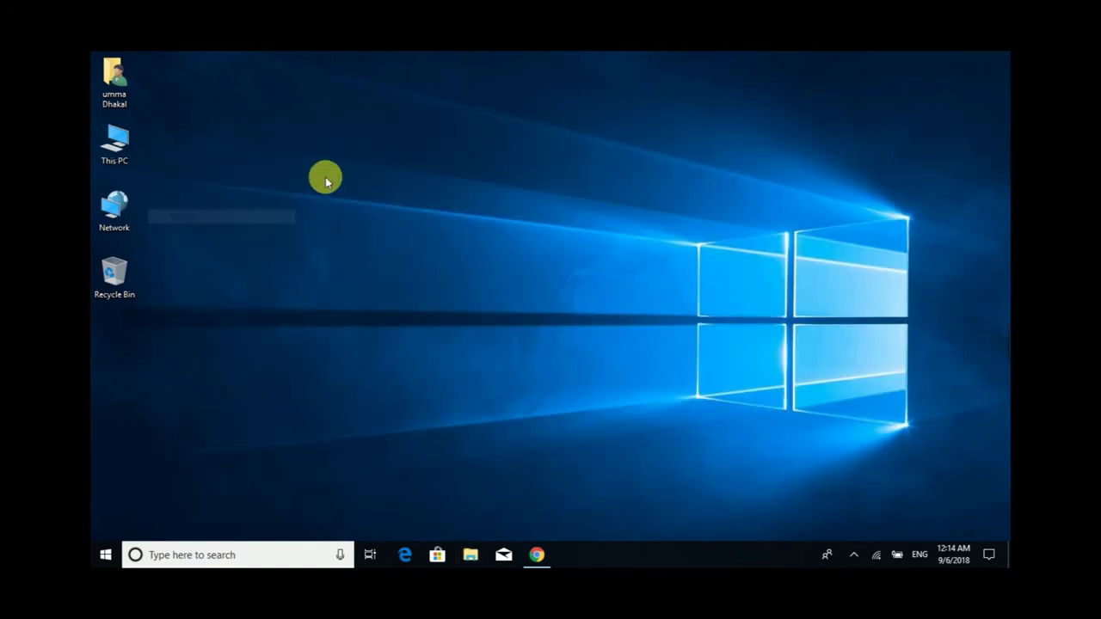
pyautogui.rightClick(324, 176)
pyautogui.click(284, 220)
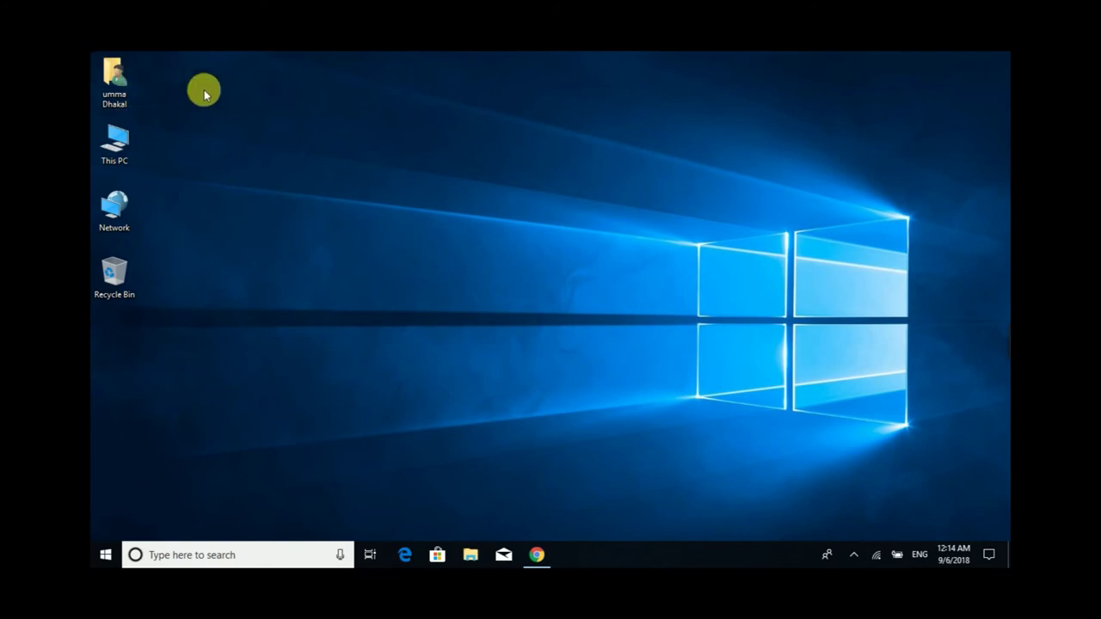
# Switch the desktop icons to large size and return them to medium size.
pyautogui.moveTo(189, 123); pyautogui.dragTo(167, 172)
pyautogui.rightClick(265, 168)
pyautogui.moveTo(197, 191)
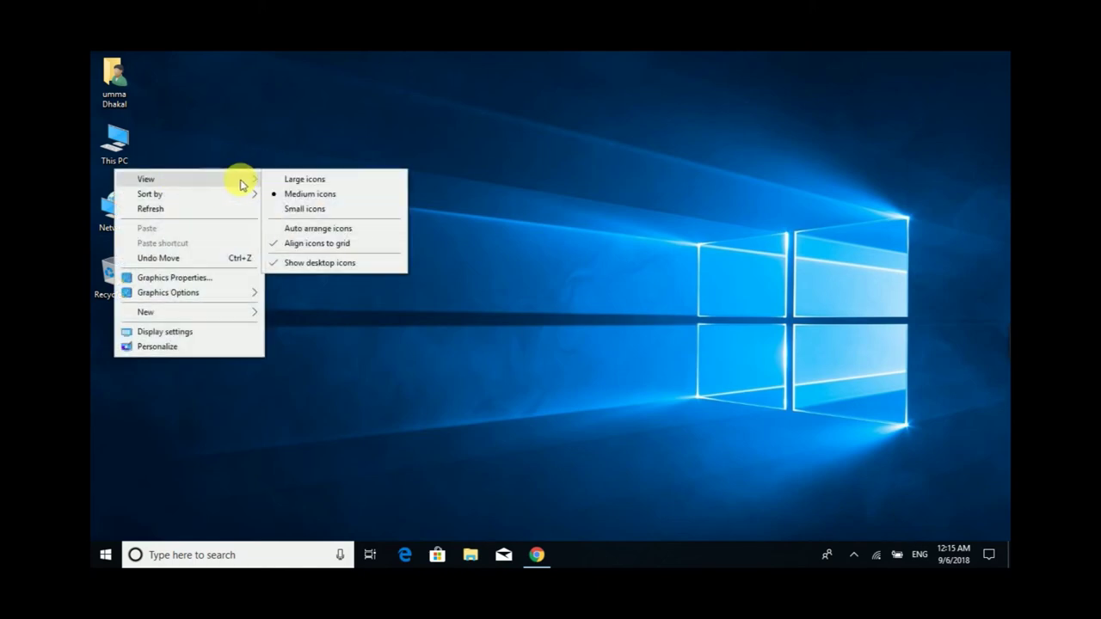
pyautogui.click(311, 180)
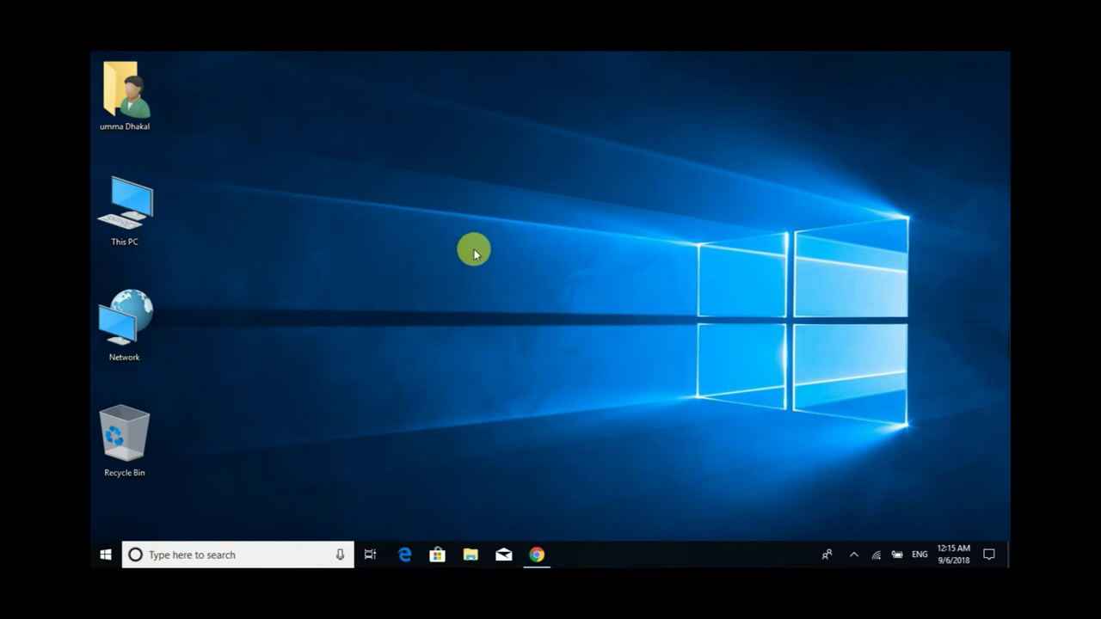
pyautogui.rightClick(283, 110)
pyautogui.moveTo(245, 127)
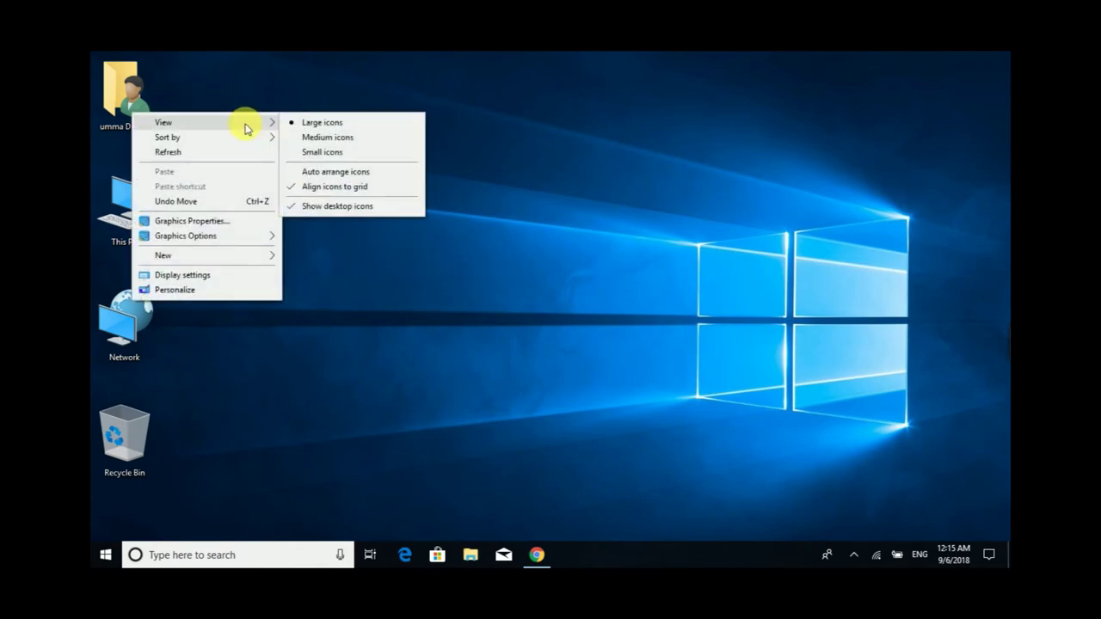
pyautogui.click(335, 138)
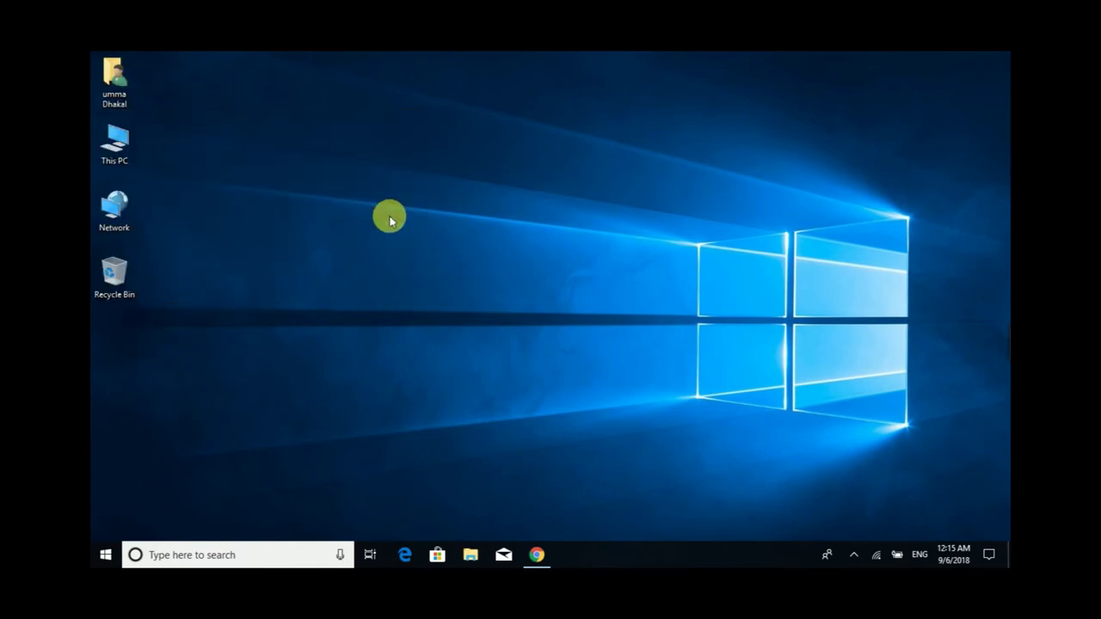
# Display the desktop icons at small size.
pyautogui.rightClick(294, 118)
pyautogui.moveTo(263, 128)
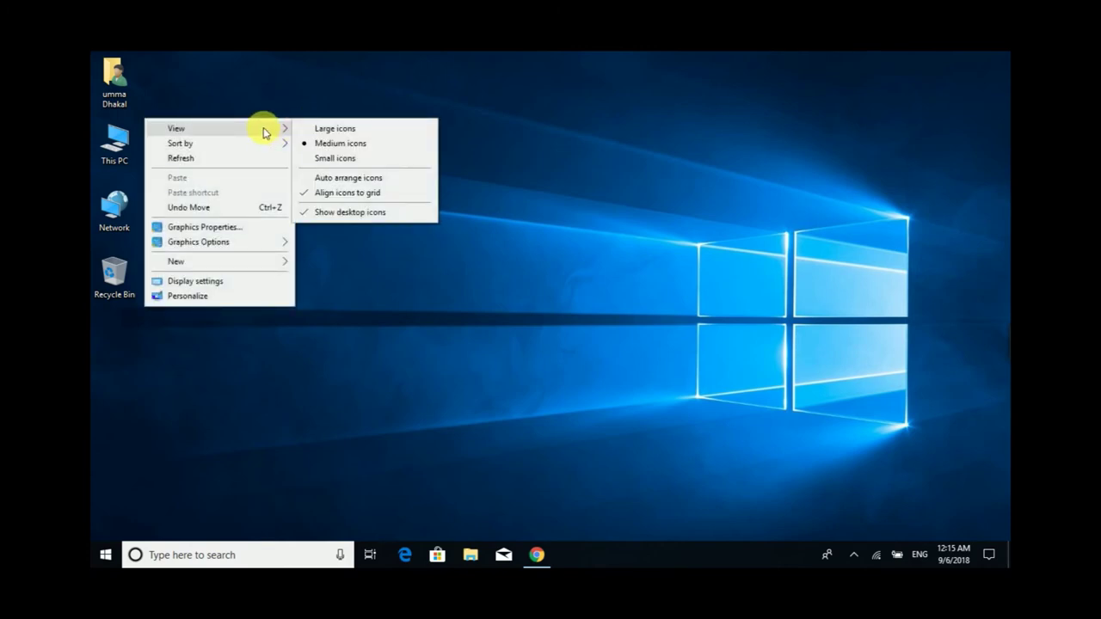
pyautogui.click(364, 158)
pyautogui.rightClick(206, 113)
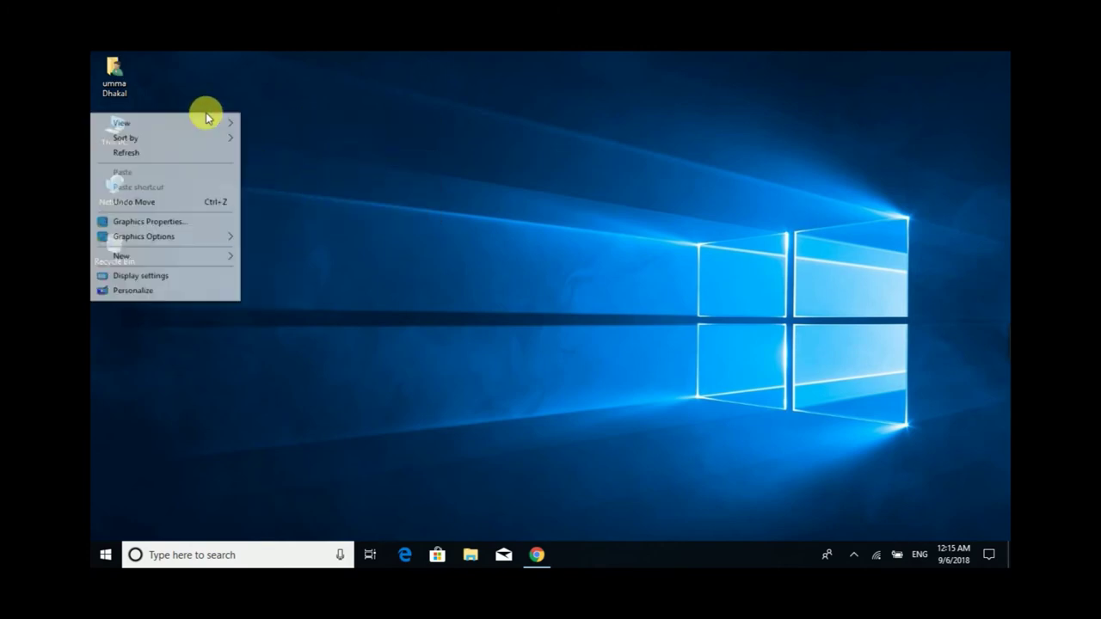
pyautogui.moveTo(212, 115)
pyautogui.click(332, 166)
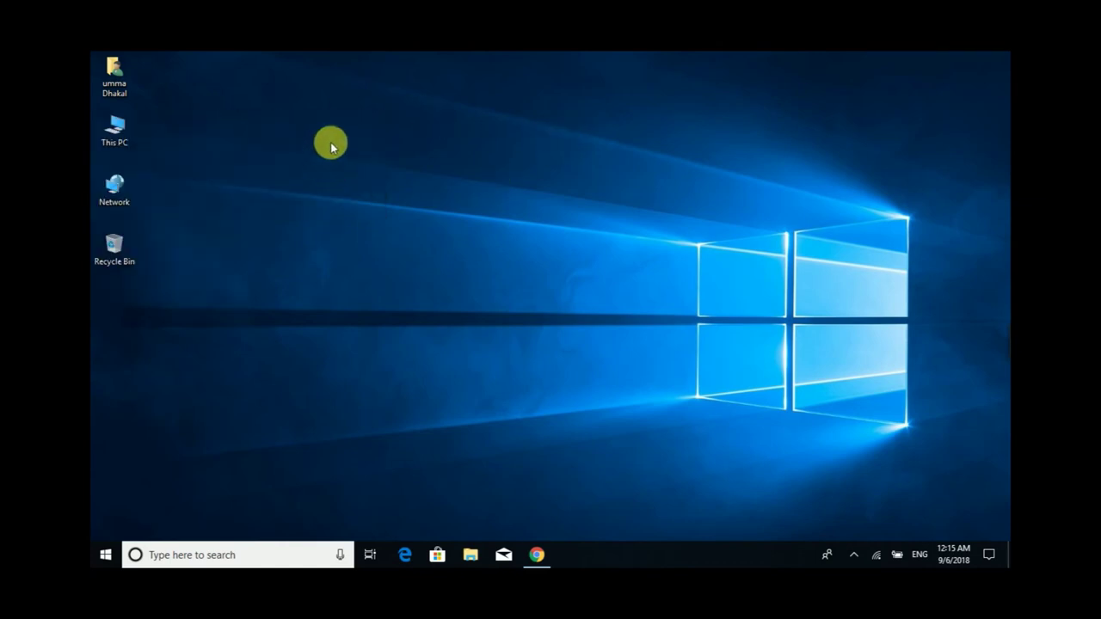
# Set the desktop icons to medium size and refresh the desktop.
pyautogui.rightClick(330, 142)
pyautogui.moveTo(285, 152)
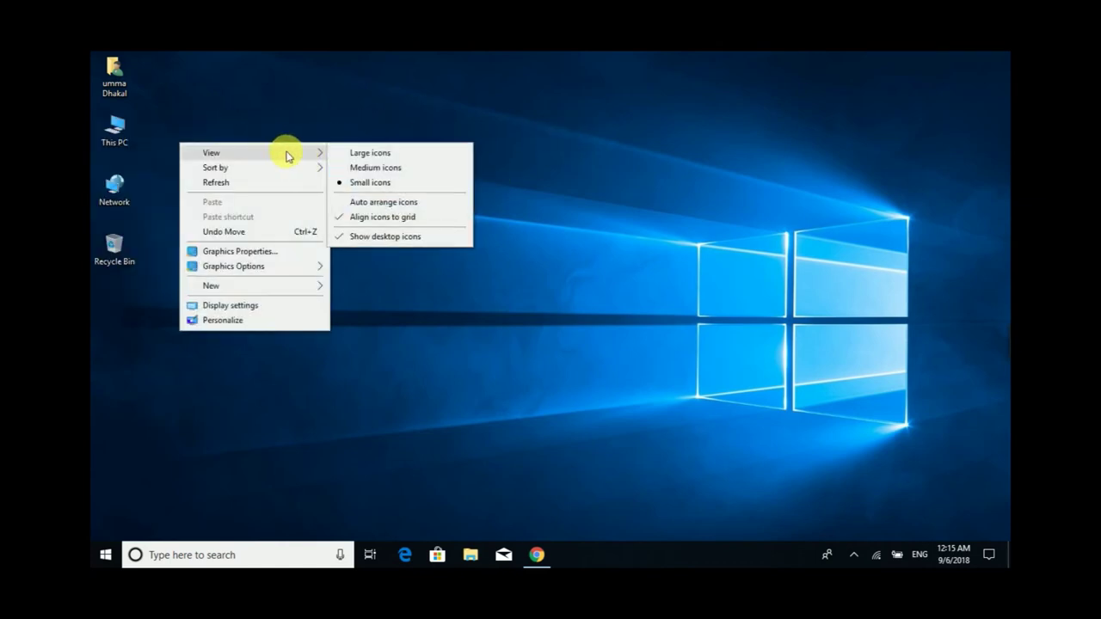
pyautogui.click(387, 167)
pyautogui.rightClick(339, 121)
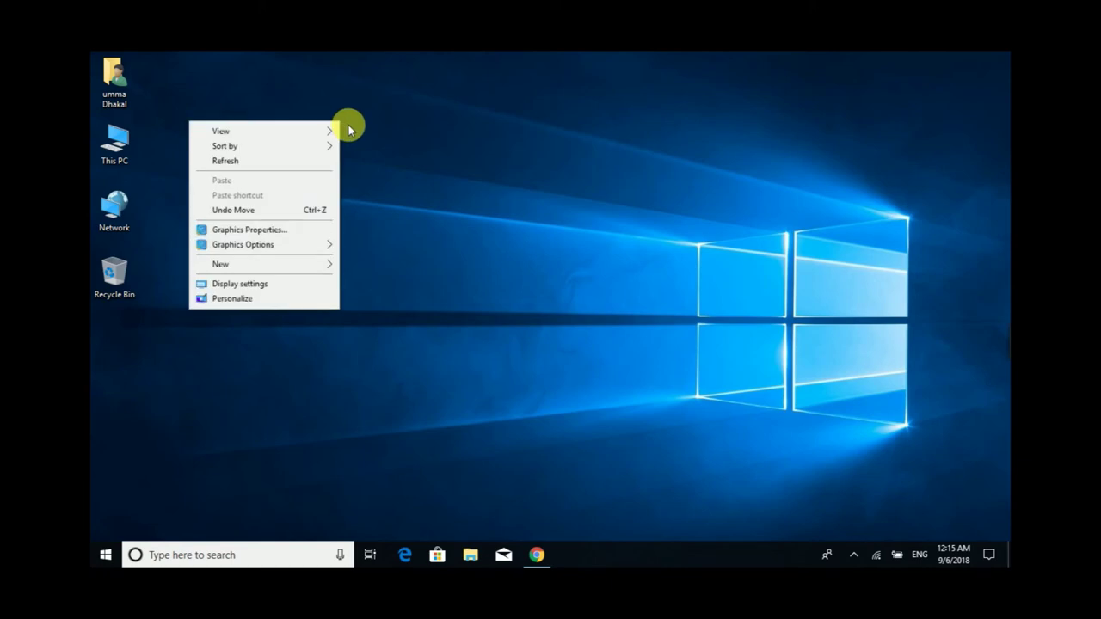
pyautogui.click(233, 163)
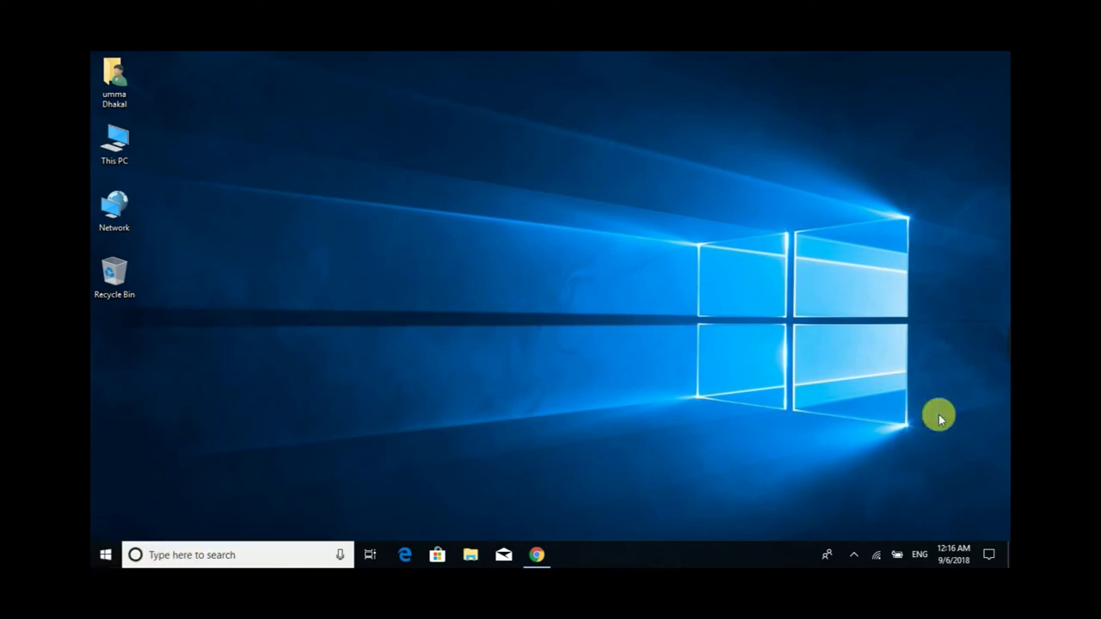
# View the Start menu's app list and tiles, close it, and briefly open and cancel the Run dialog.
pyautogui.click(105, 554)
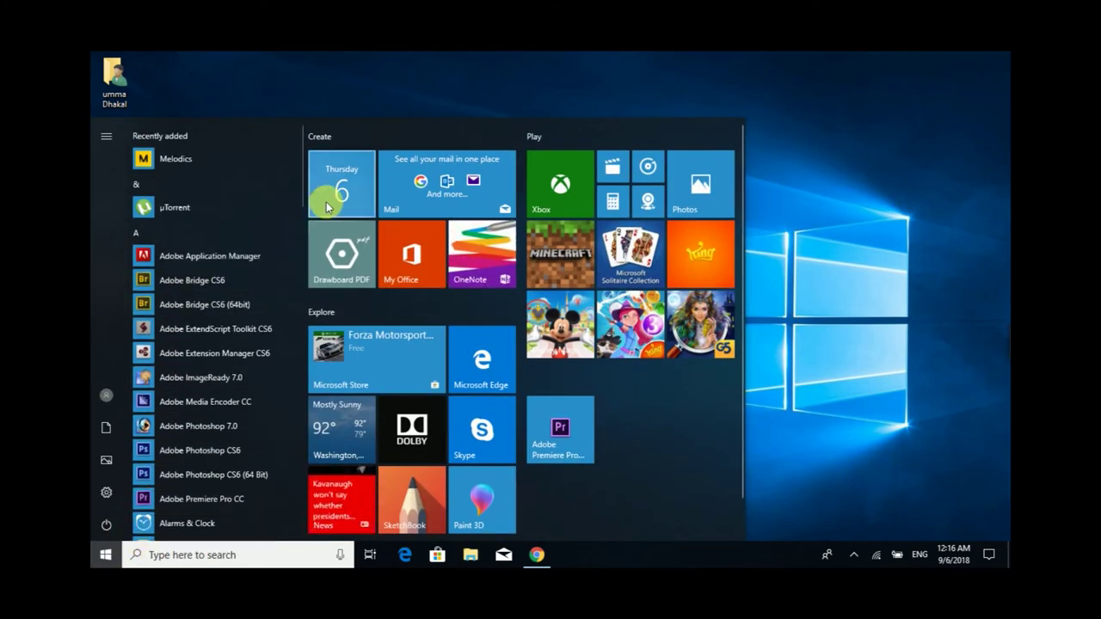
pyautogui.moveTo(300, 184); pyautogui.dragTo(300, 135)
pyautogui.click(353, 86)
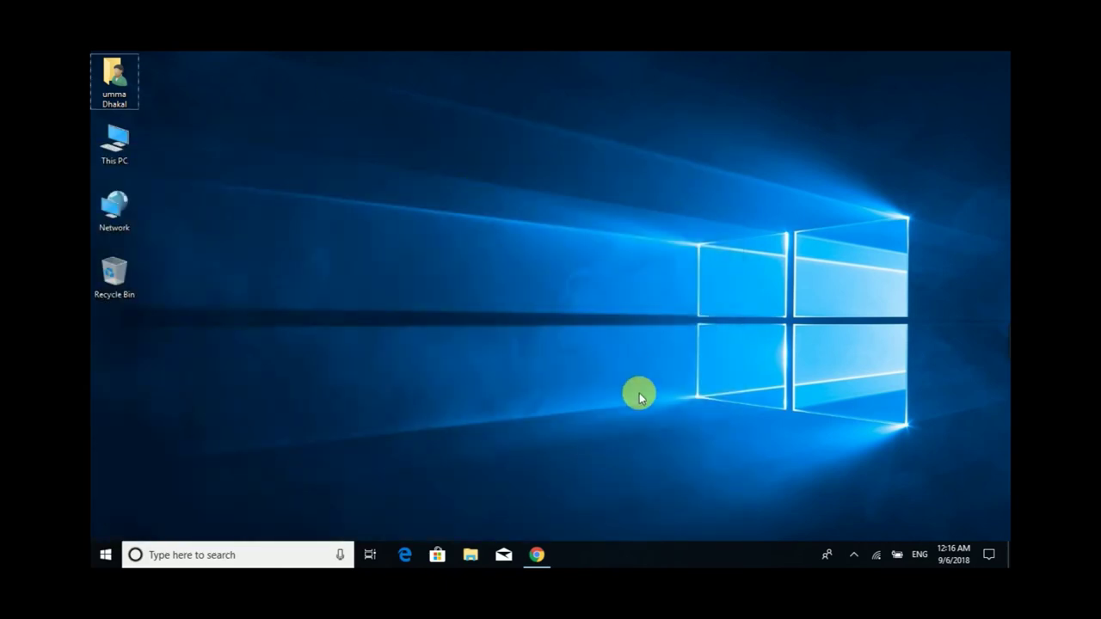
pyautogui.press('super+r')
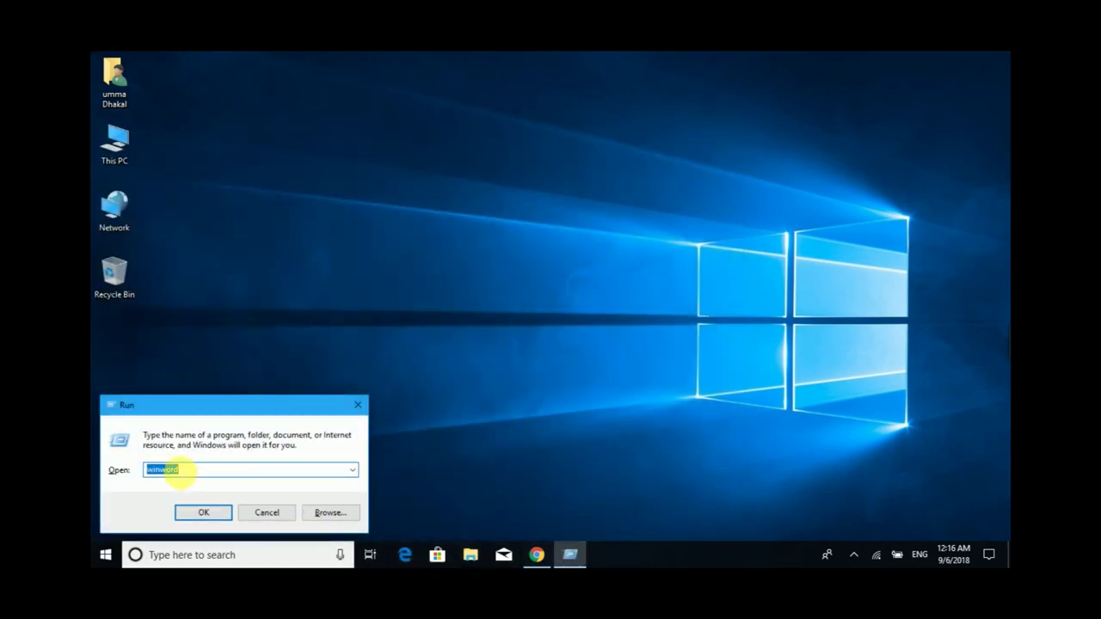
pyautogui.click(266, 513)
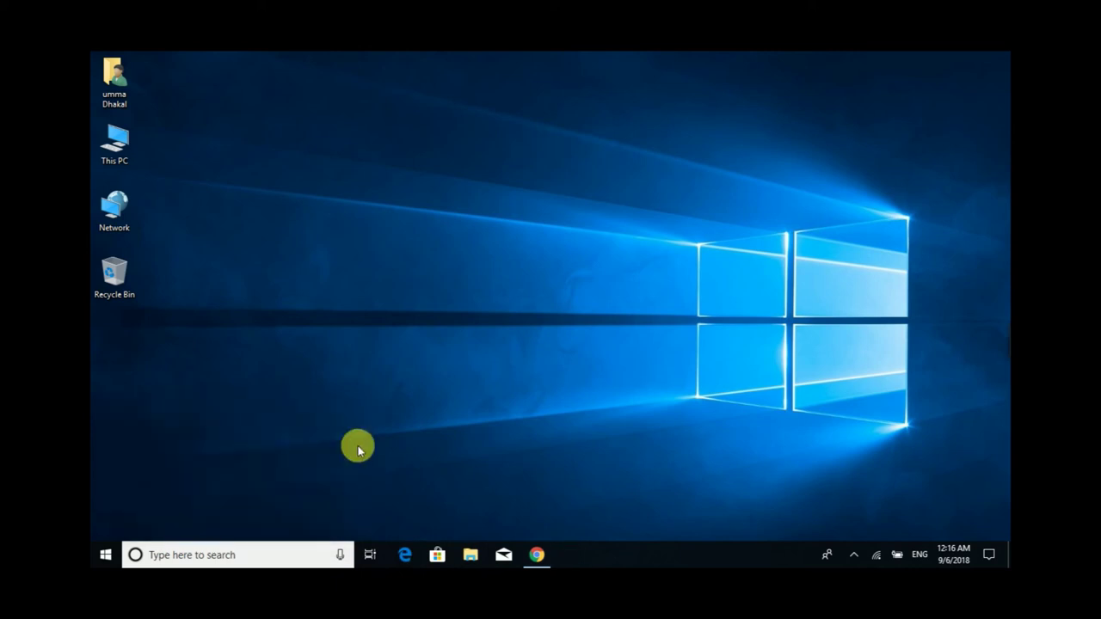
# Search Windows for dxdiag and launch the DirectX Diagnostic Tool, agreeing to check for digitally signed drivers.
pyautogui.click(179, 556)
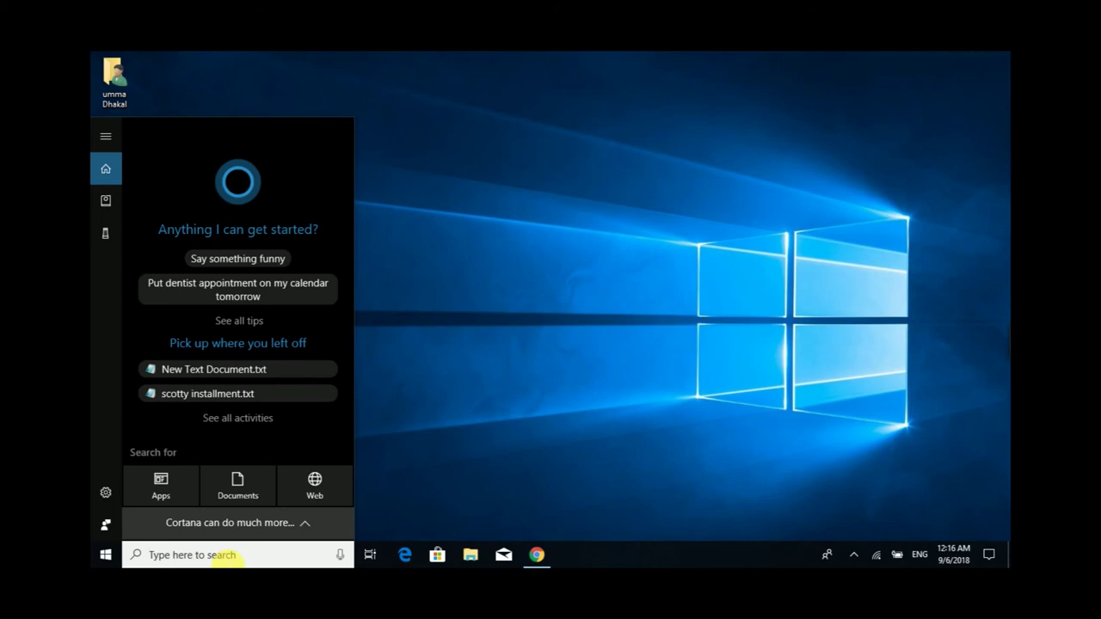
pyautogui.write('dx')
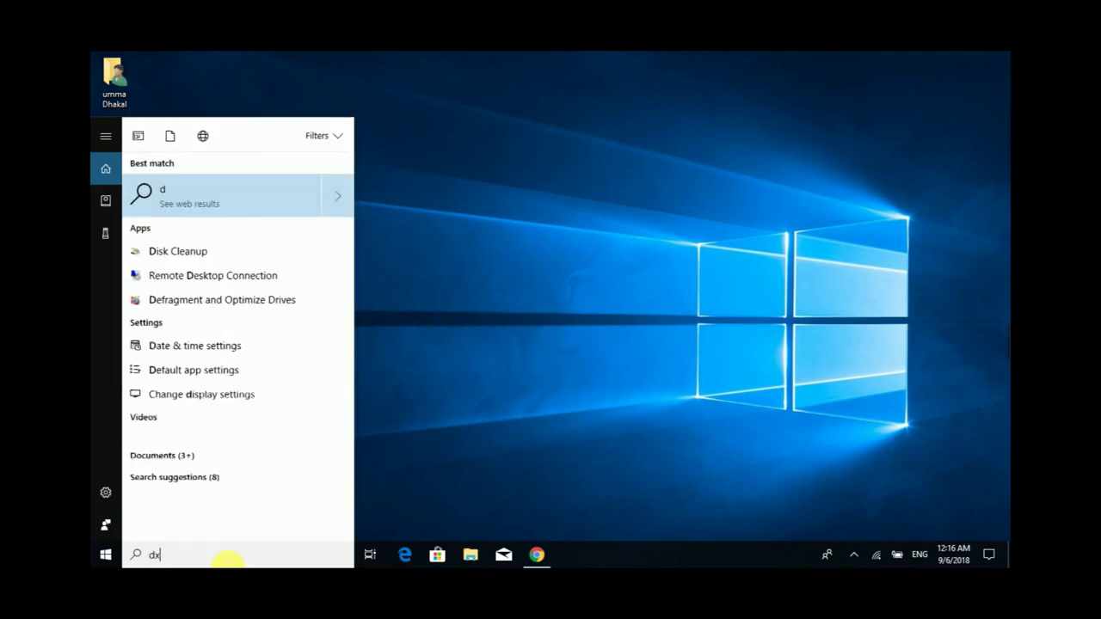
pyautogui.write('diag')
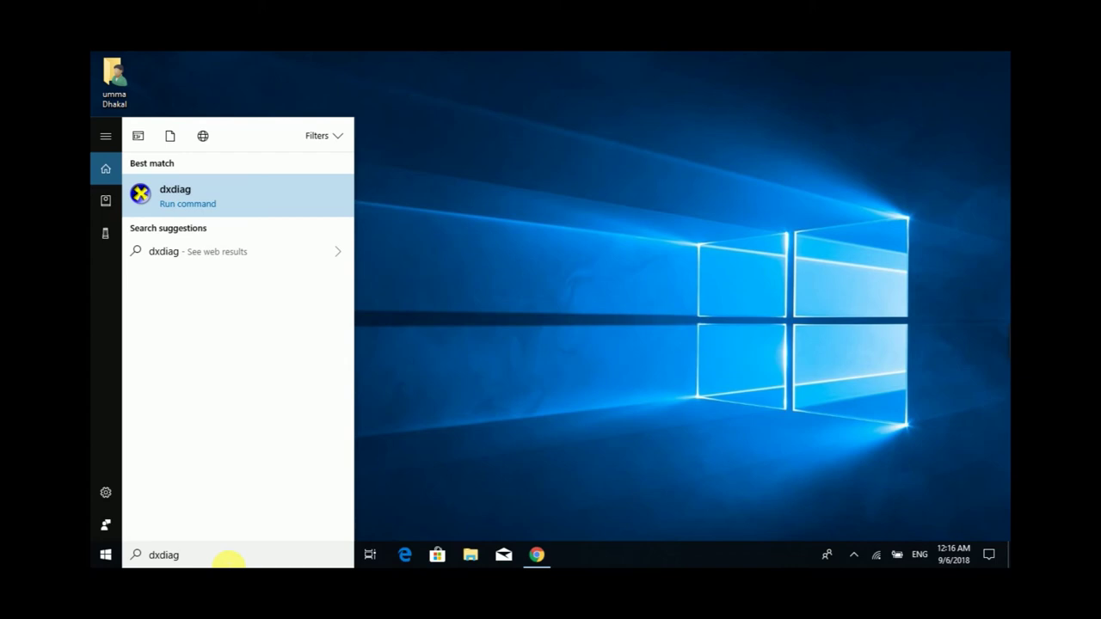
pyautogui.press('Return')
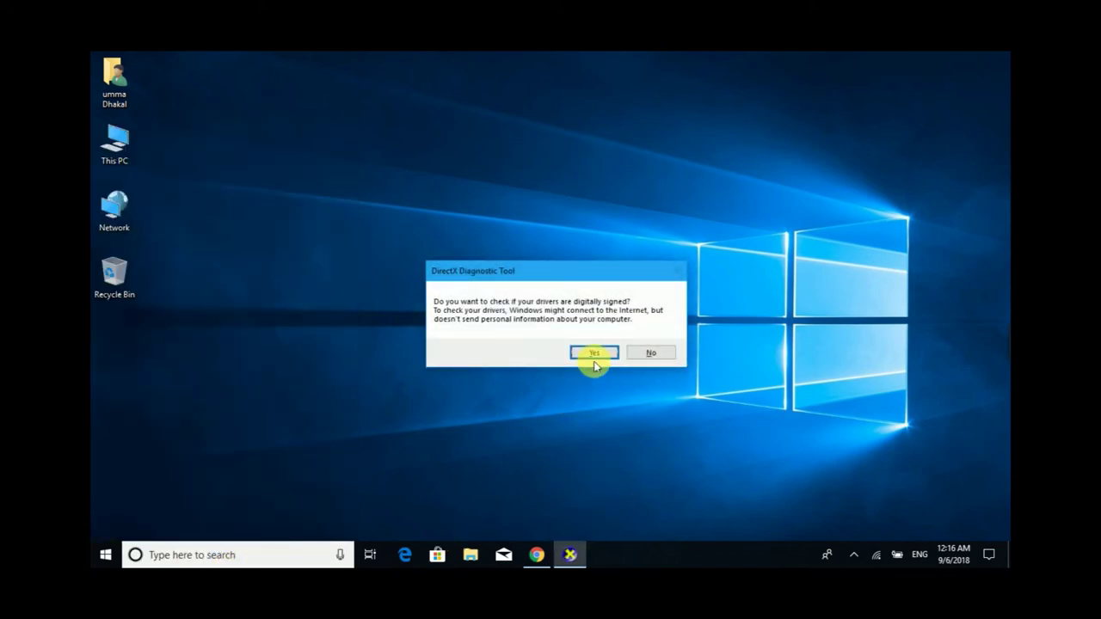
pyautogui.click(595, 353)
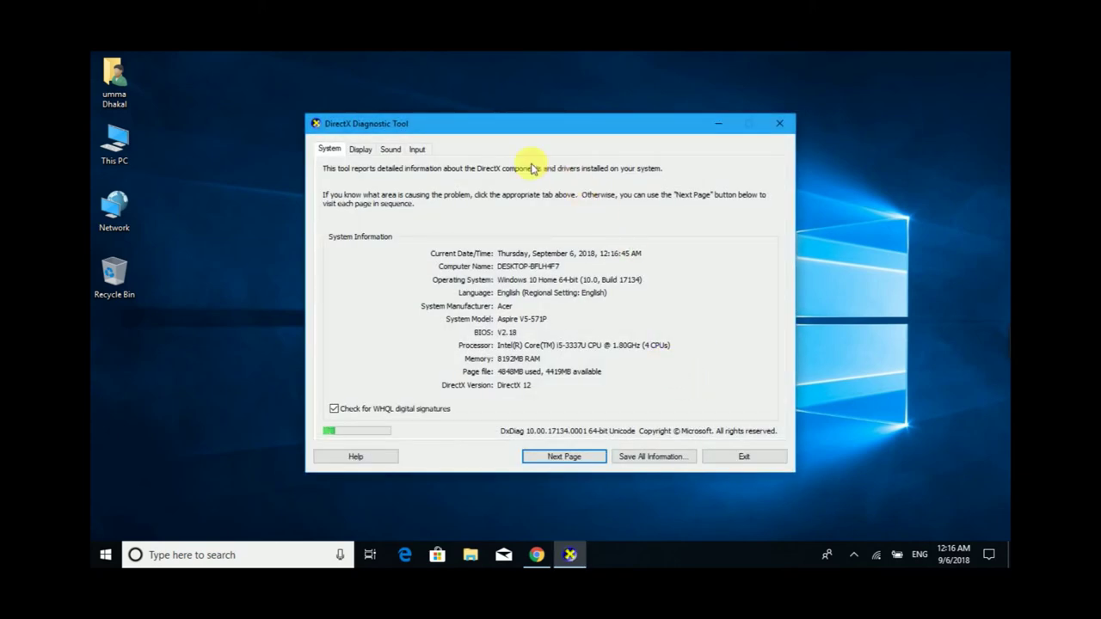
# Reposition the diagnostic window and review the system, display and sound information.
pyautogui.moveTo(462, 124); pyautogui.dragTo(422, 101)
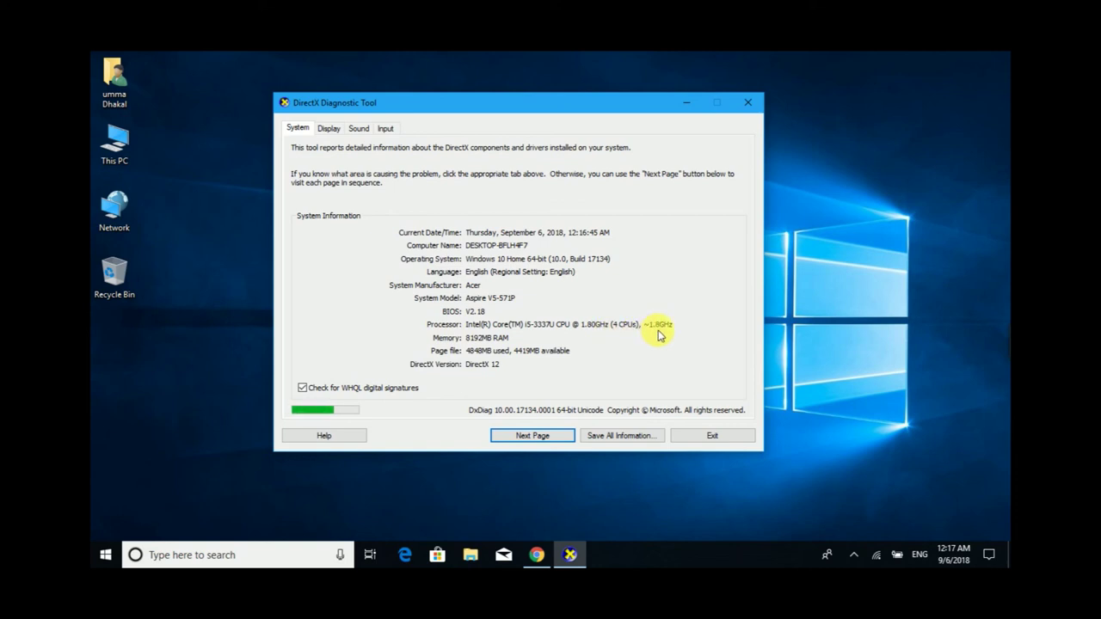
pyautogui.press('Return')
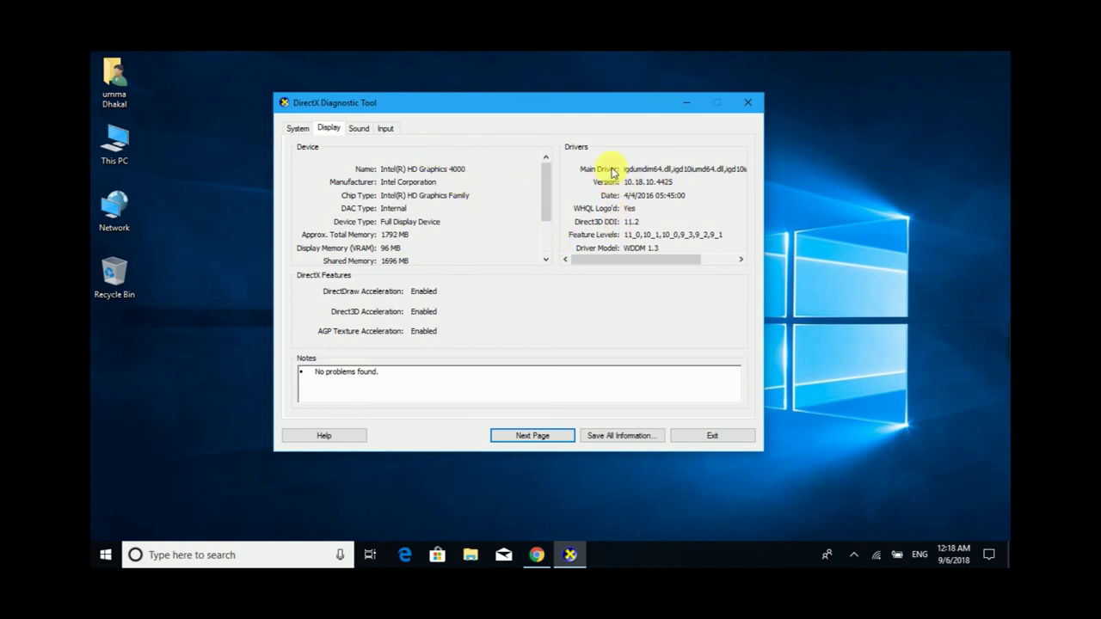
pyautogui.click(357, 129)
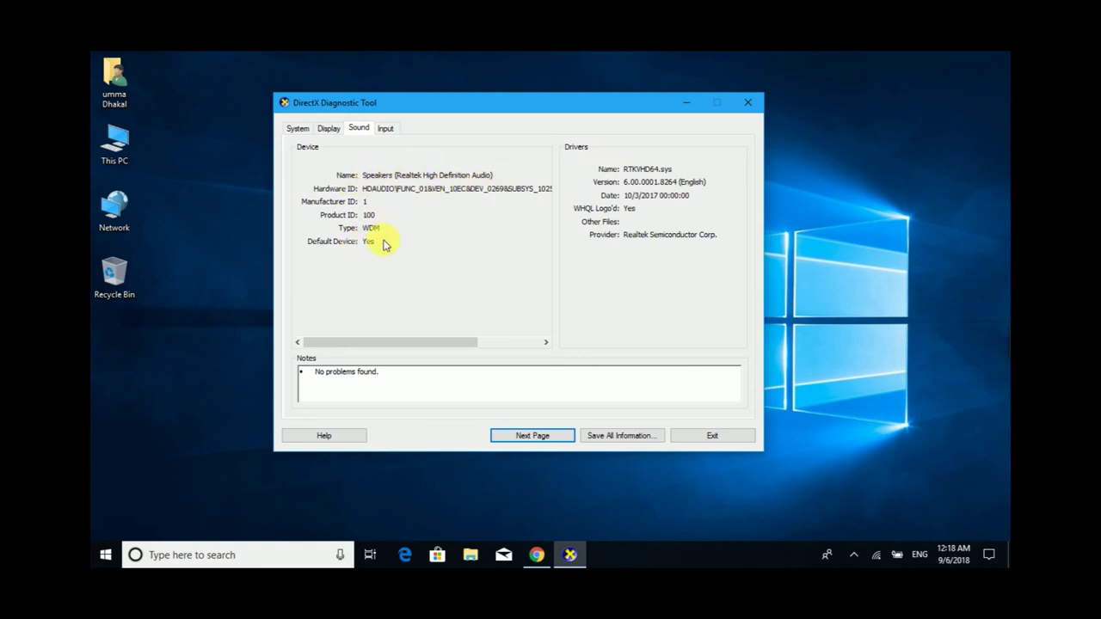
# Examine the input information with USB Devices and PS/2 Devices expanded, return to the system information and exit the diagnostic tool.
pyautogui.click(386, 129)
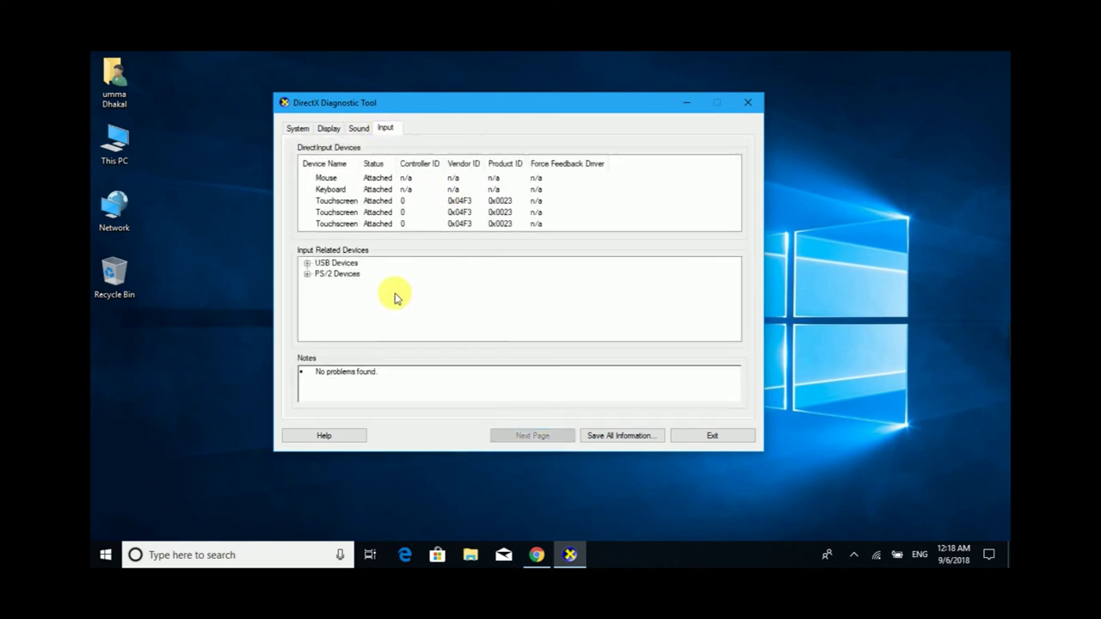
pyautogui.click(307, 263)
pyautogui.click(307, 285)
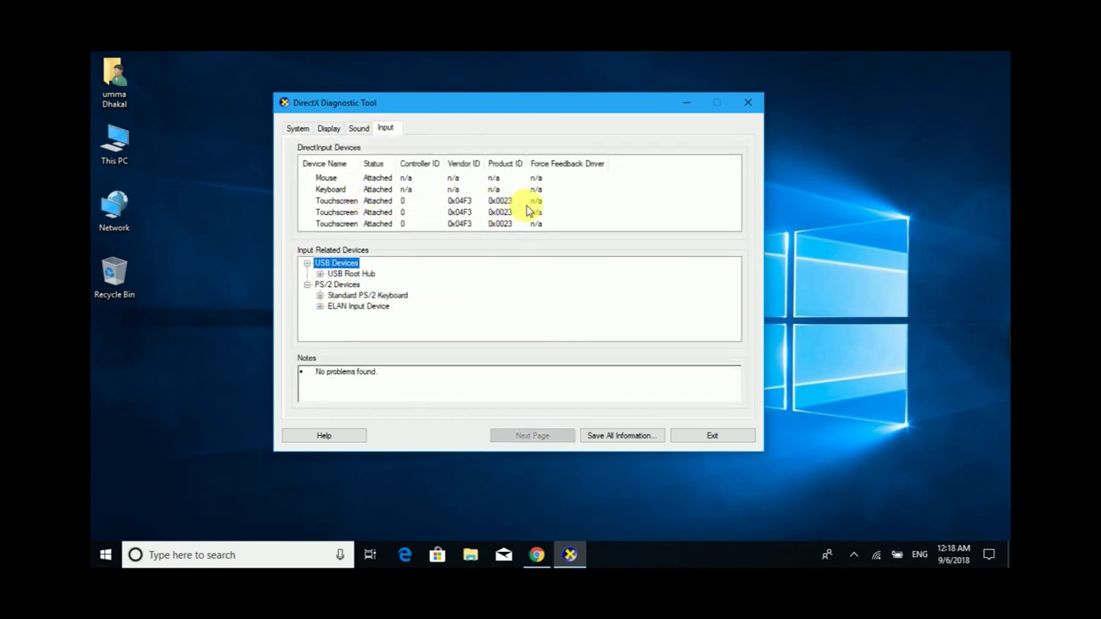
pyautogui.click(297, 128)
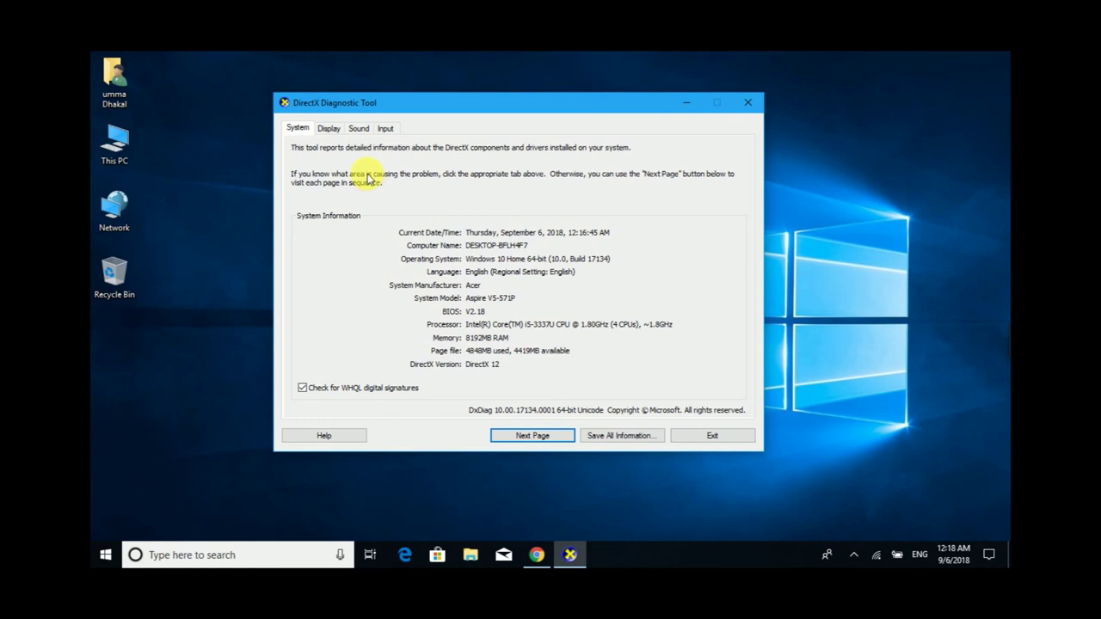
pyautogui.click(713, 436)
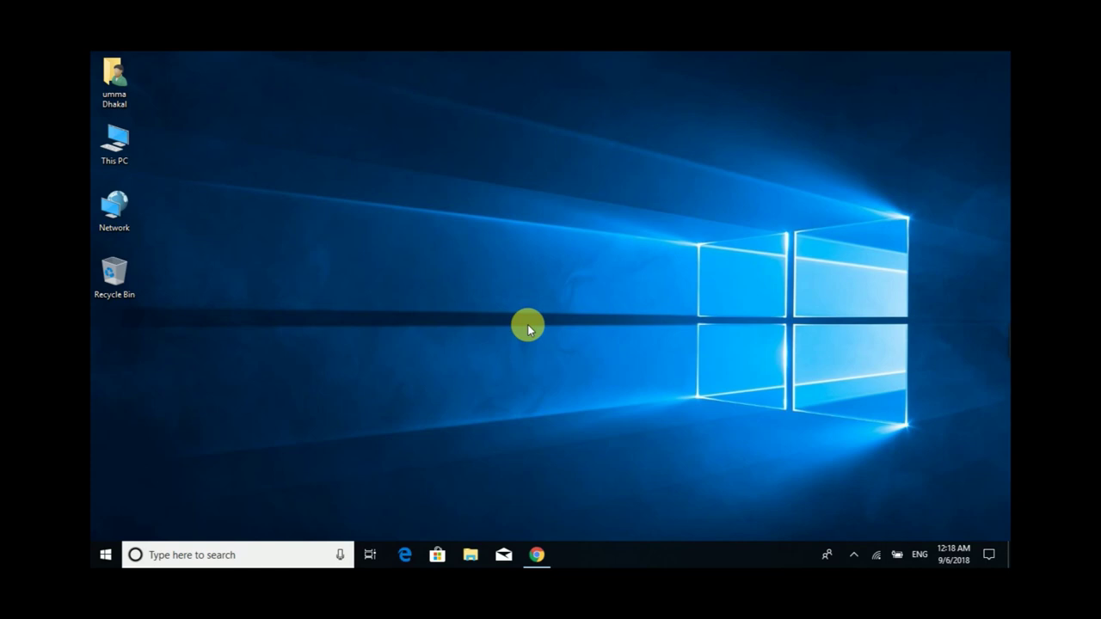
# Launch dxdiag through the Run dialog, move its window to view the system information, and close it.
pyautogui.press('super+r')
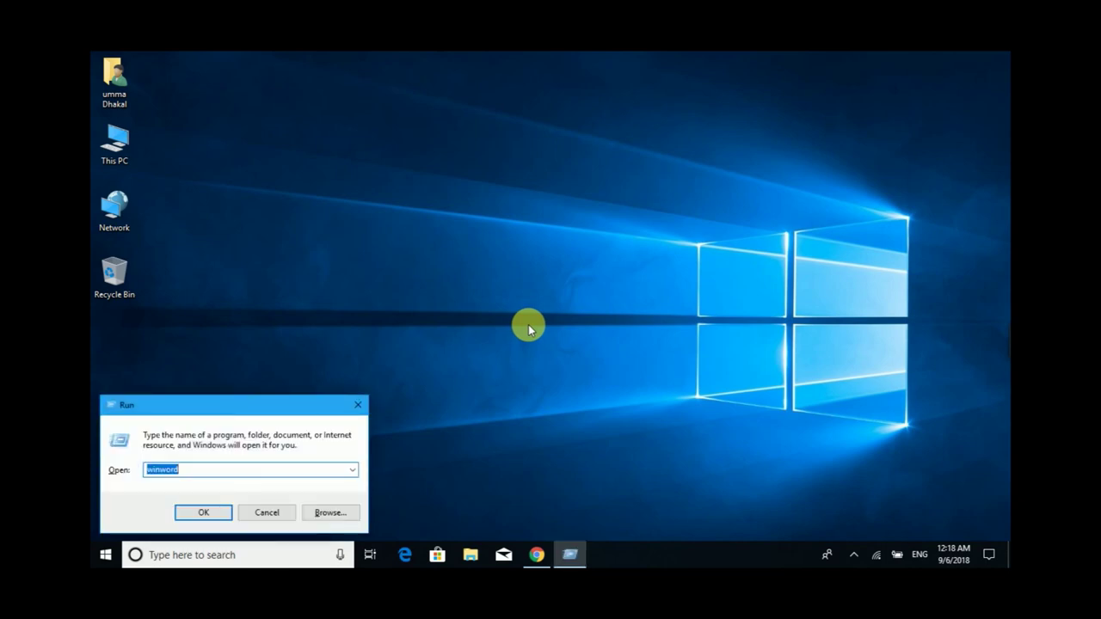
pyautogui.write('dxdiag')
pyautogui.press('Return')
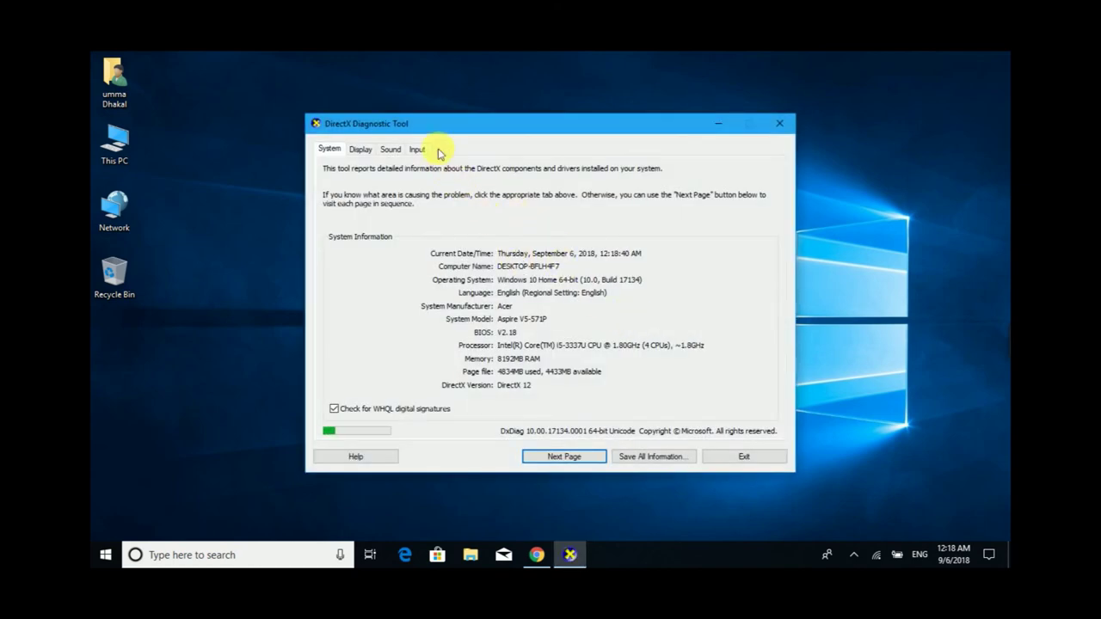
pyautogui.moveTo(430, 123)
pyautogui.mouseDown()
pyautogui.moveTo(479, 115)
pyautogui.moveTo(447, 121)
pyautogui.mouseUp()
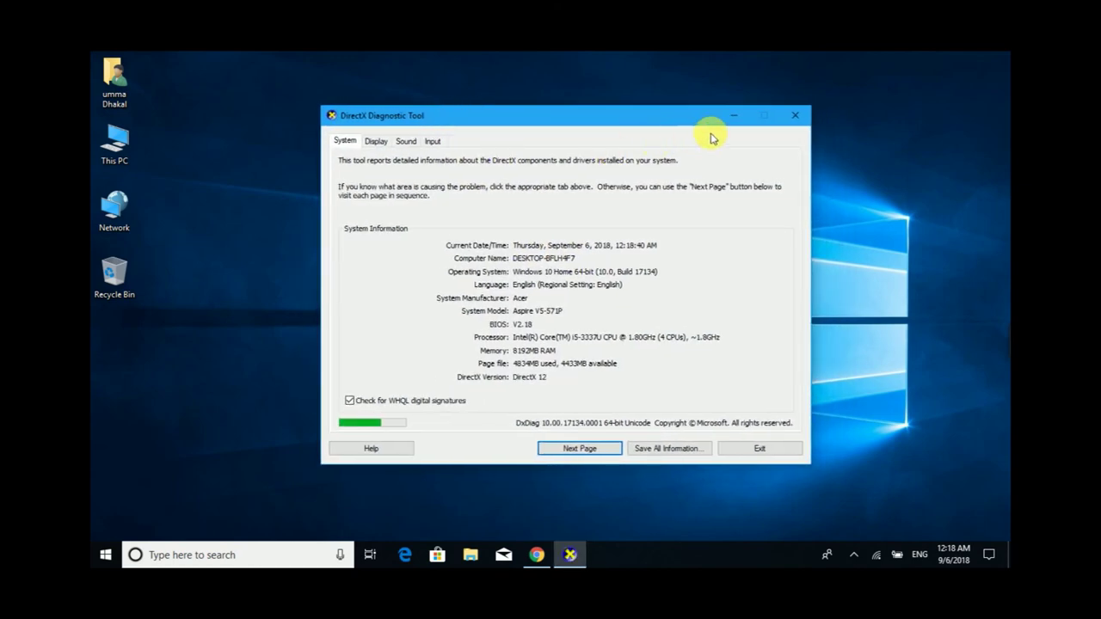
pyautogui.click(789, 115)
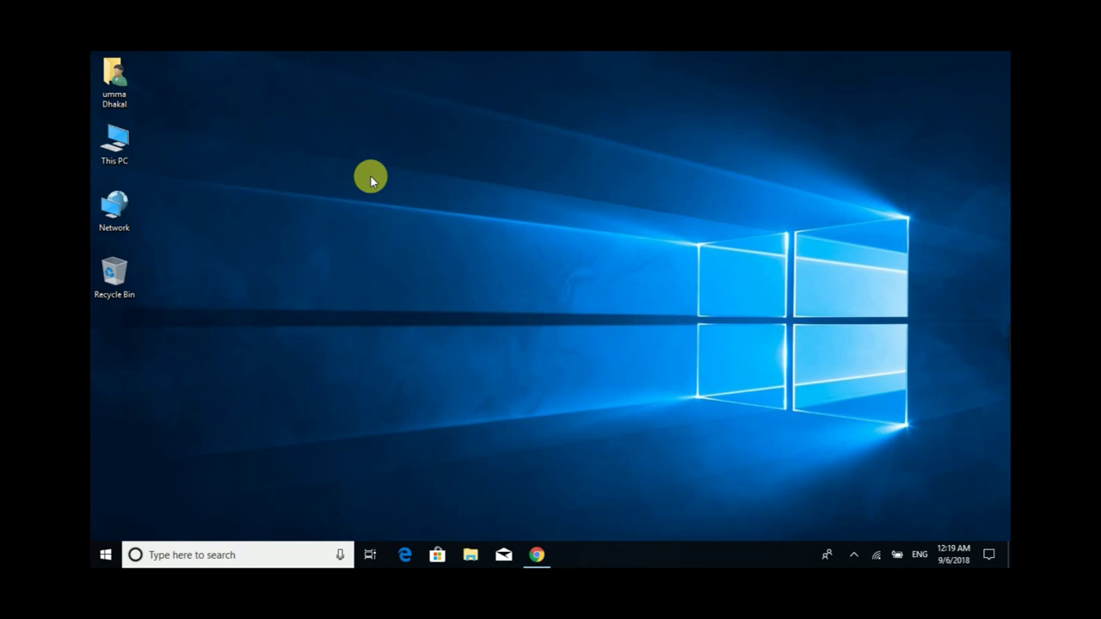
# Refresh the desktop and open the properties of This PC.
pyautogui.rightClick(348, 180)
pyautogui.click(307, 220)
pyautogui.rightClick(132, 156)
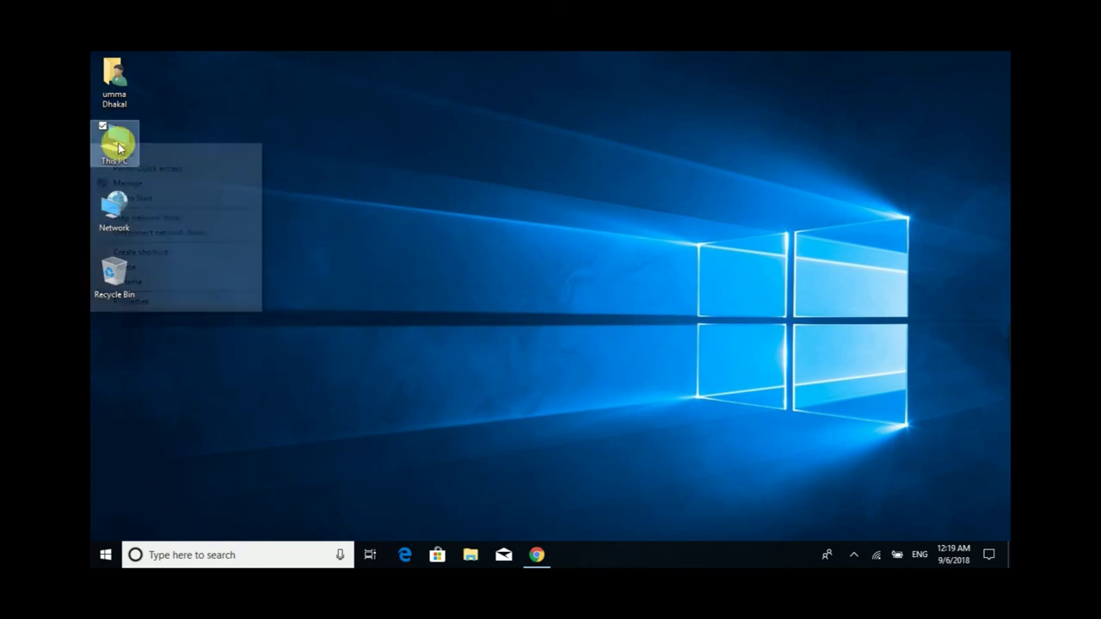
pyautogui.click(158, 300)
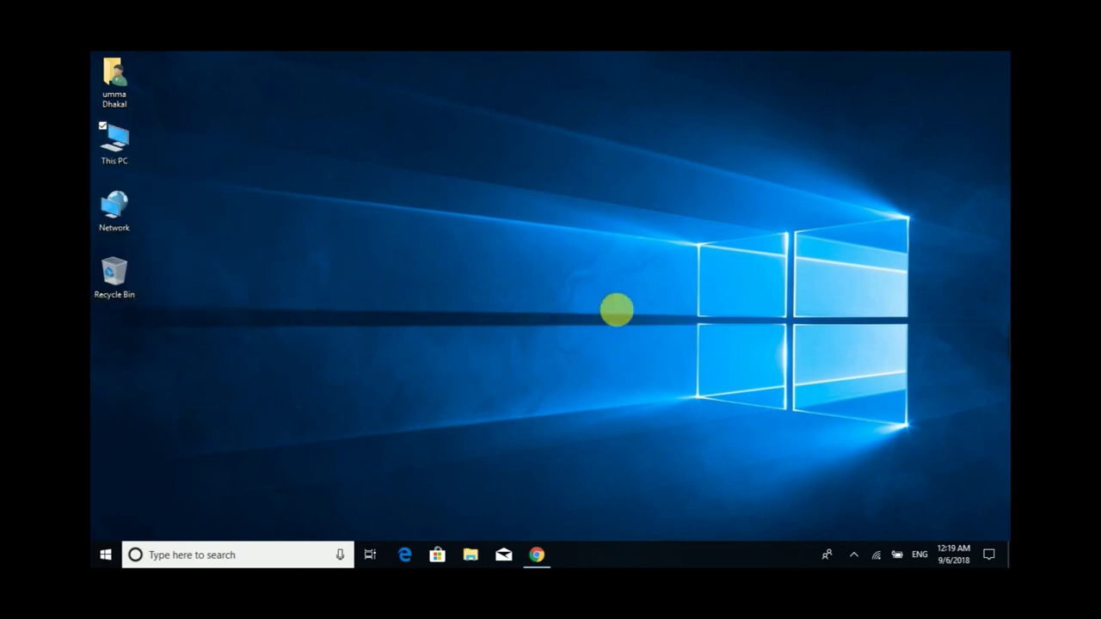